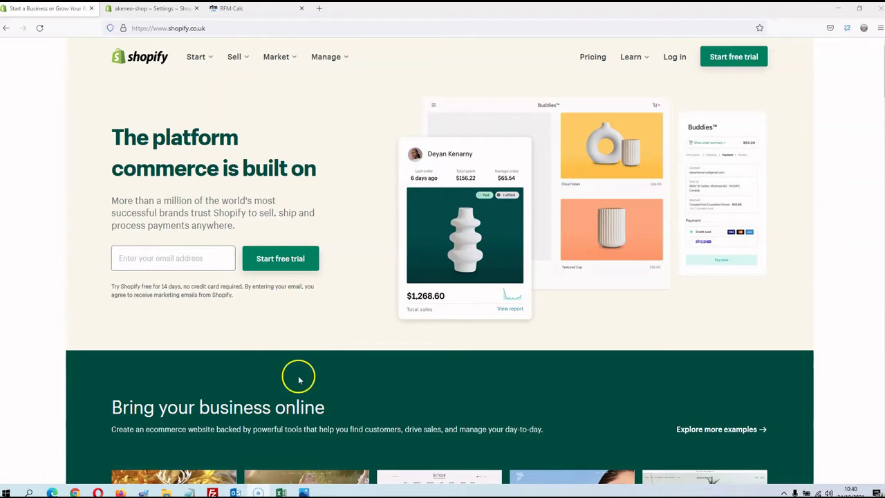
Scroll down through the Shopify homepage and back up to the free-trial offer.
scroll(325, 174, "down", 5)
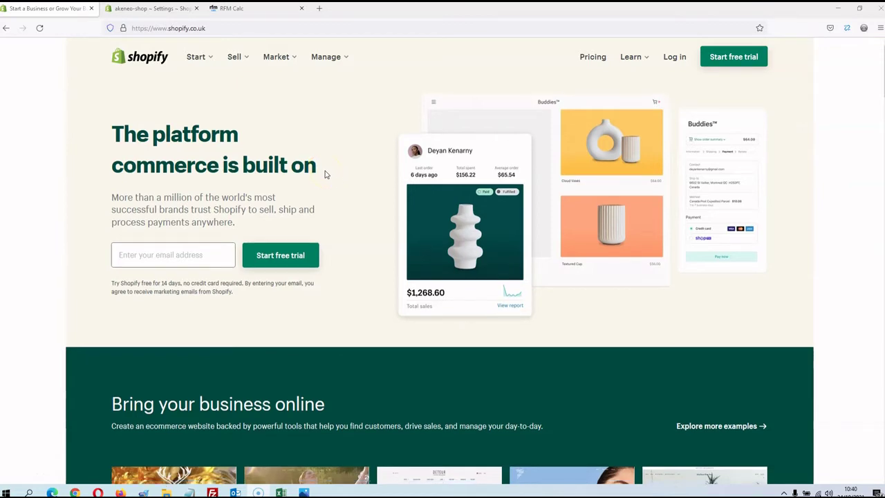
scroll(324, 173, "down", 6)
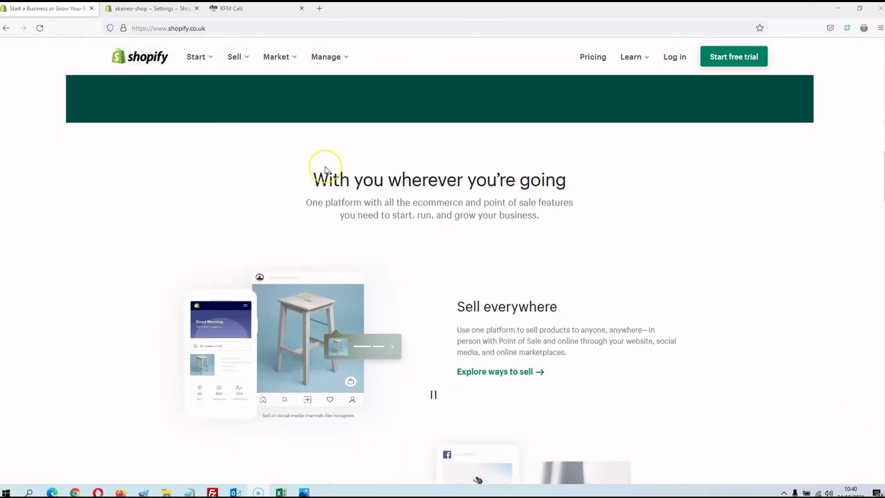
scroll(325, 169, "down", 5)
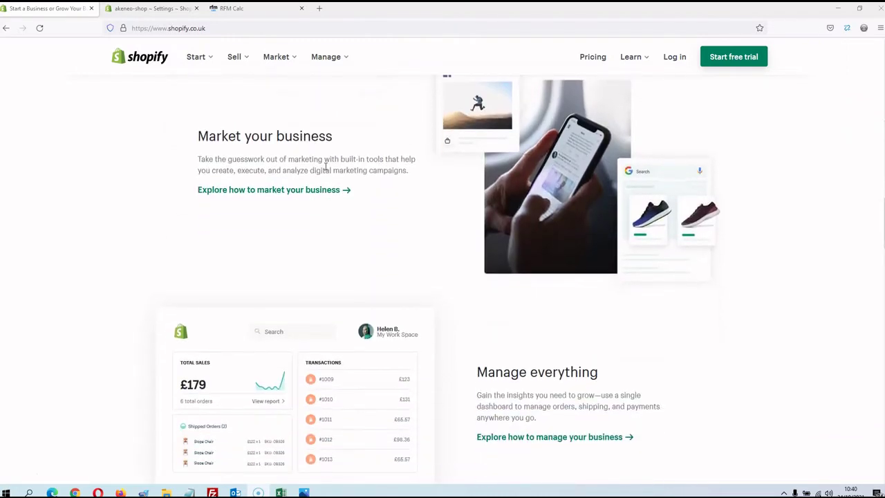
scroll(325, 166, "up", 13)
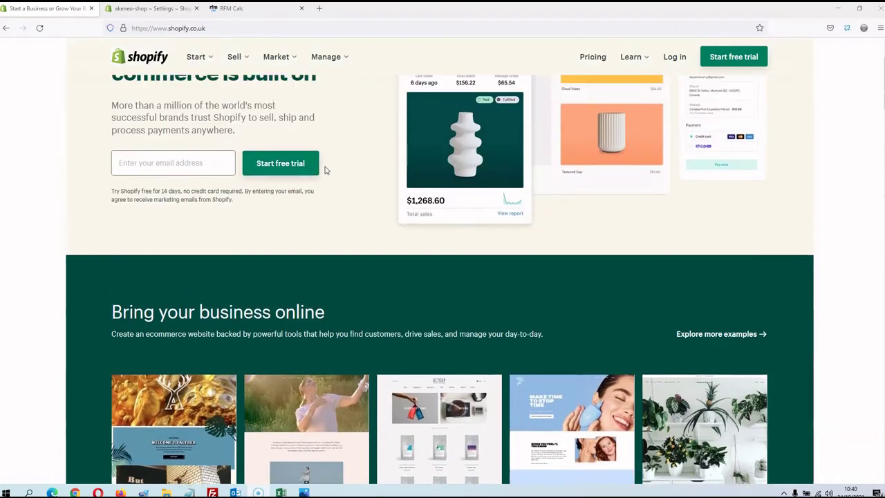
scroll(325, 170, "up", 1)
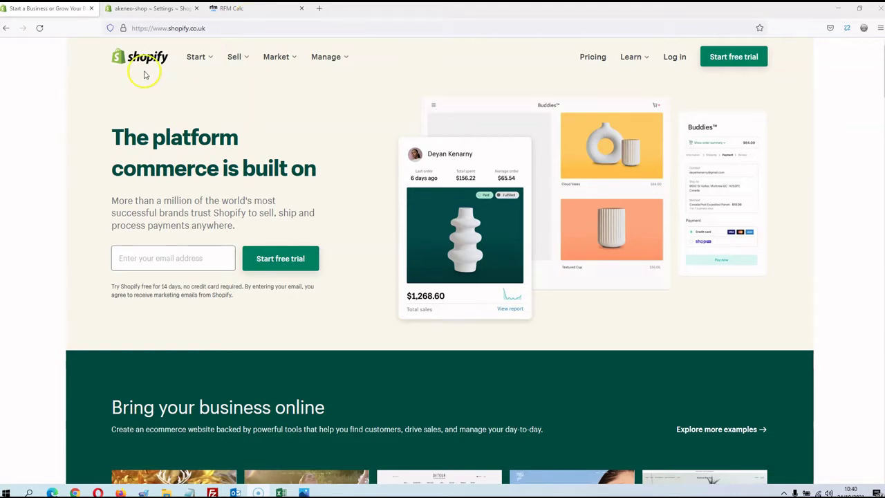
Switch to the akeneo-shop admin tab and go to the admin Home dashboard.
left_click(140, 8)
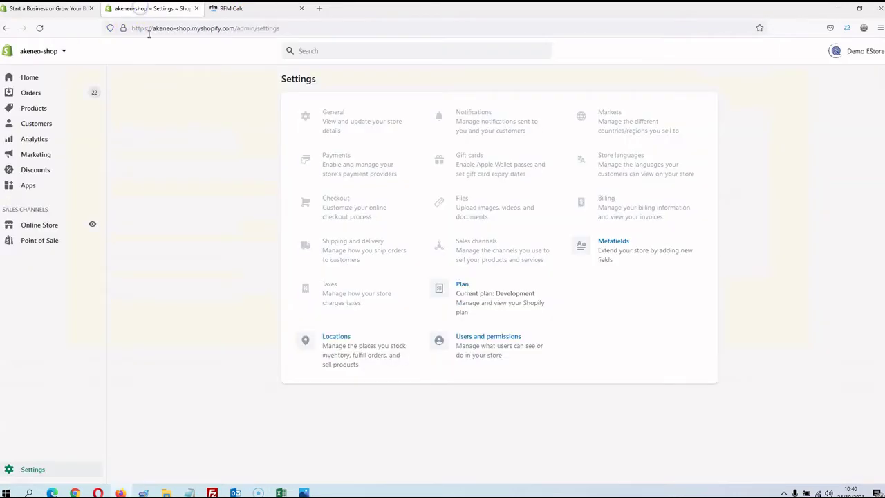
left_click(35, 77)
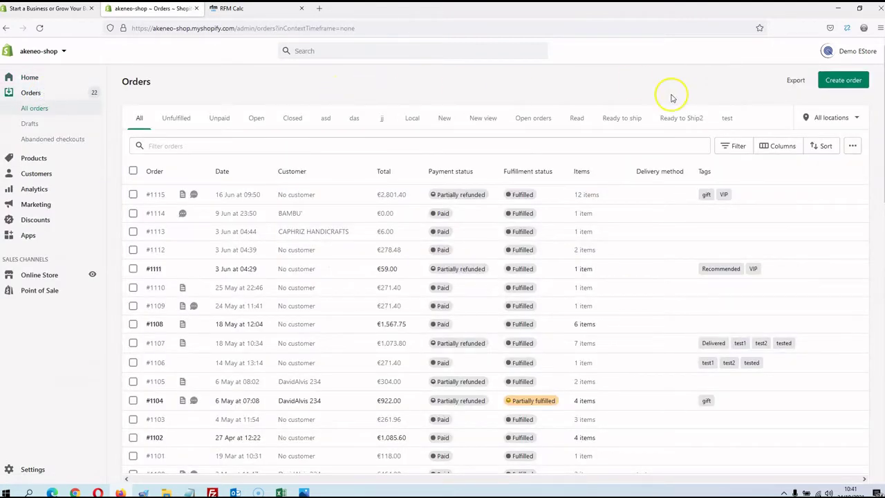
Export all orders from the Orders page as a plain CSV file.
left_click(794, 82)
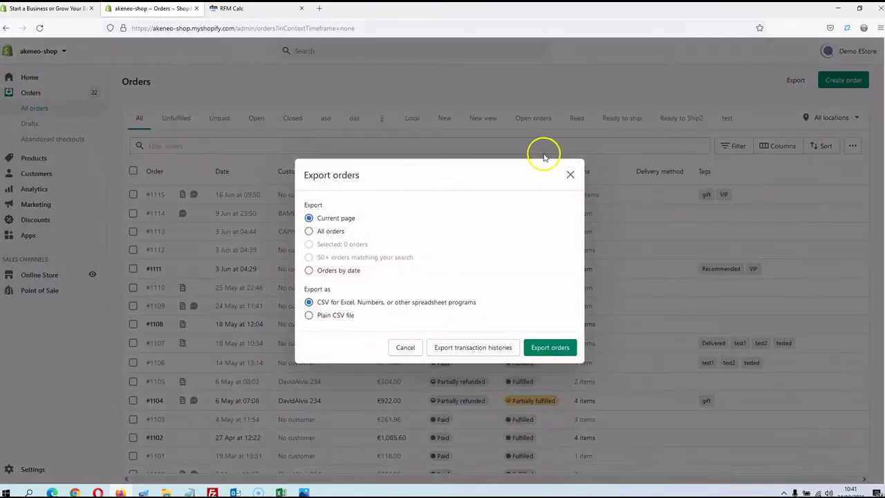
left_click(308, 231)
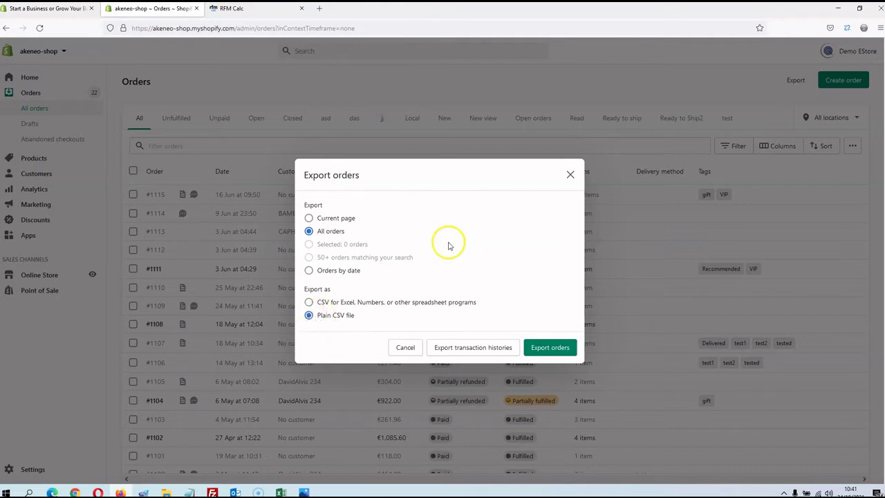
left_click(543, 347)
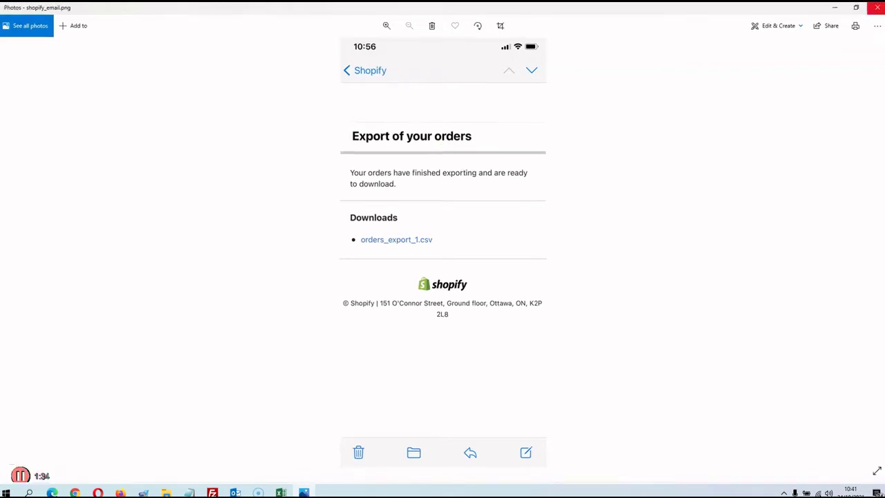
Close the Photos screenshot of the export-ready email.
left_click(879, 6)
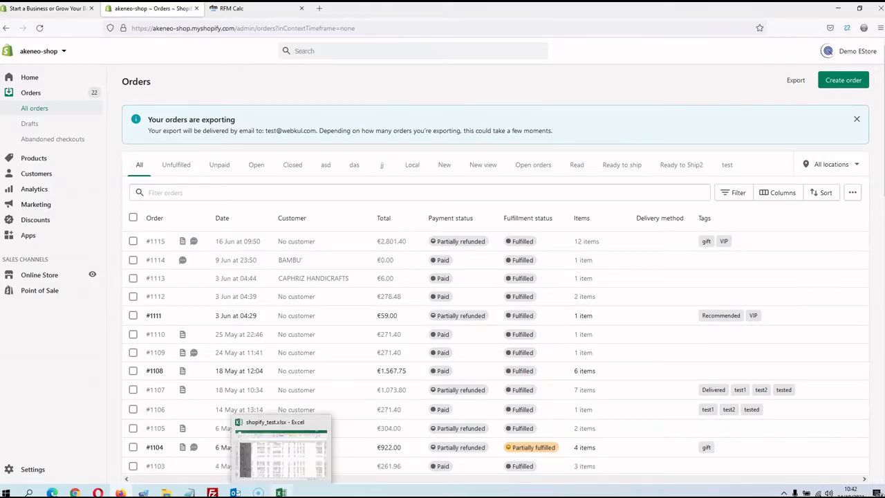
Bring up shopify_test.xlsx and scroll across its columns from Name to Billing Province Name and back.
left_click(280, 493)
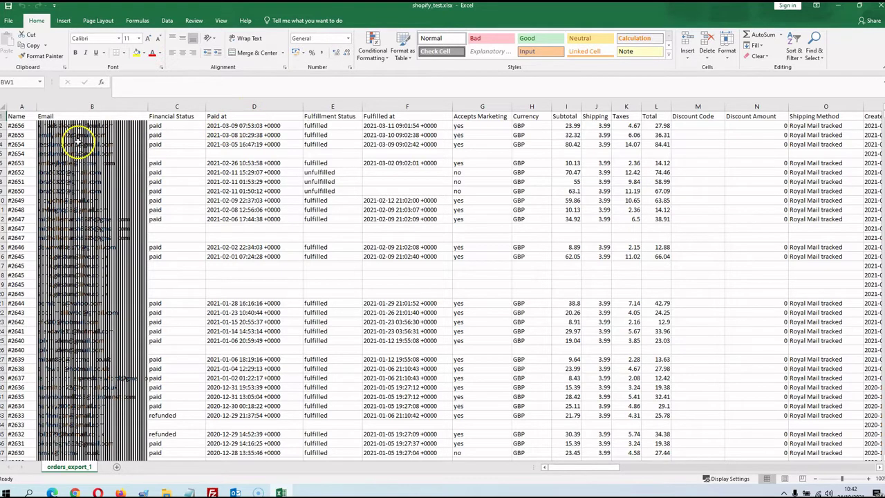
left_click(17, 116)
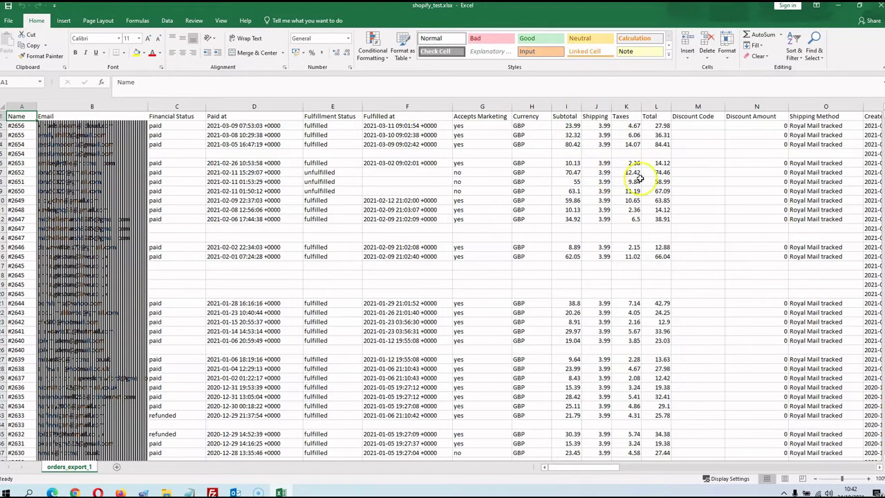
left_click_drag(588, 468, 610, 470)
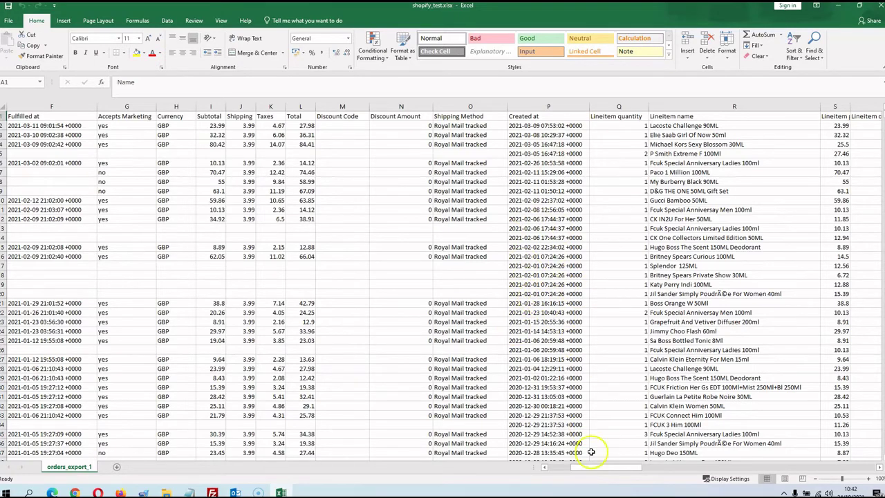
left_click_drag(595, 468, 698, 467)
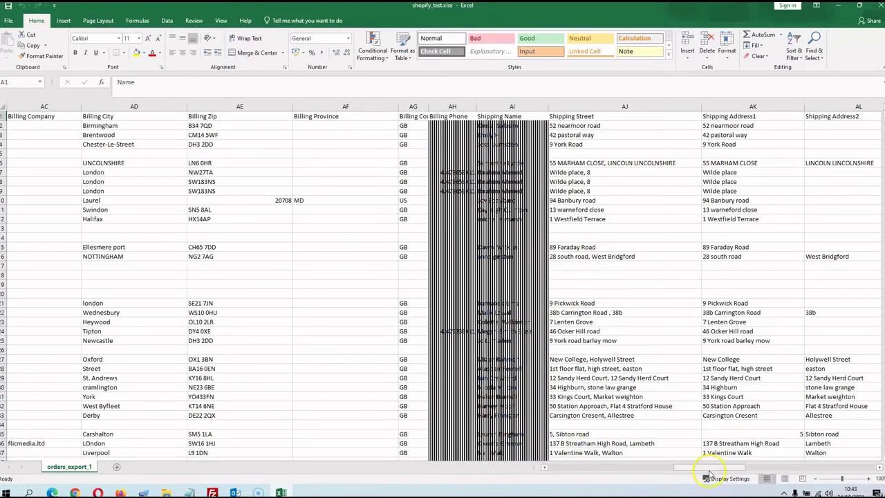
left_click_drag(711, 468, 761, 468)
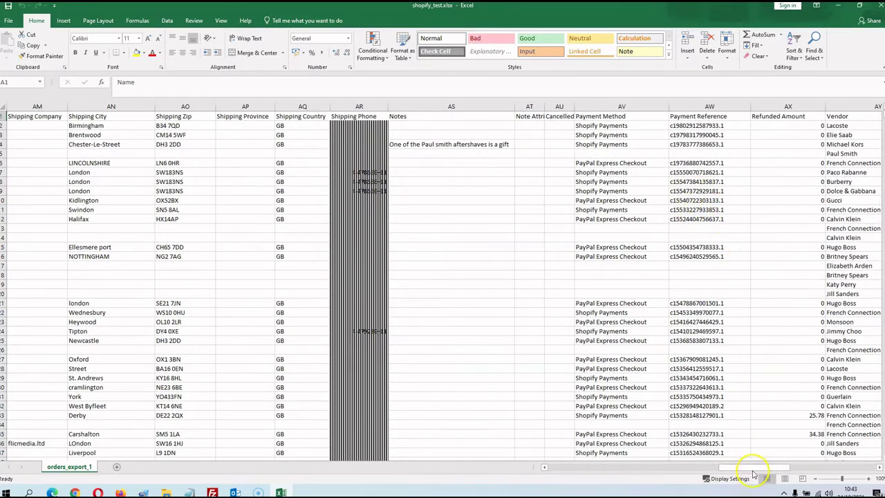
left_click_drag(753, 470, 832, 463)
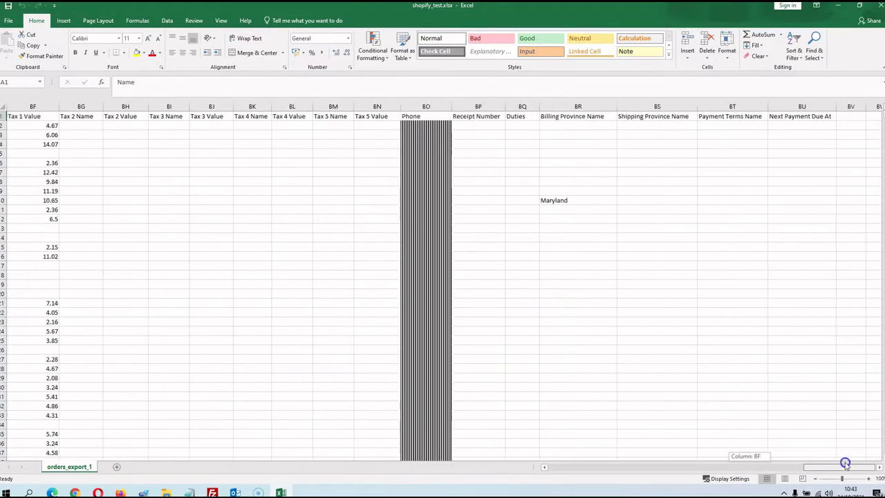
left_click_drag(844, 463, 546, 457)
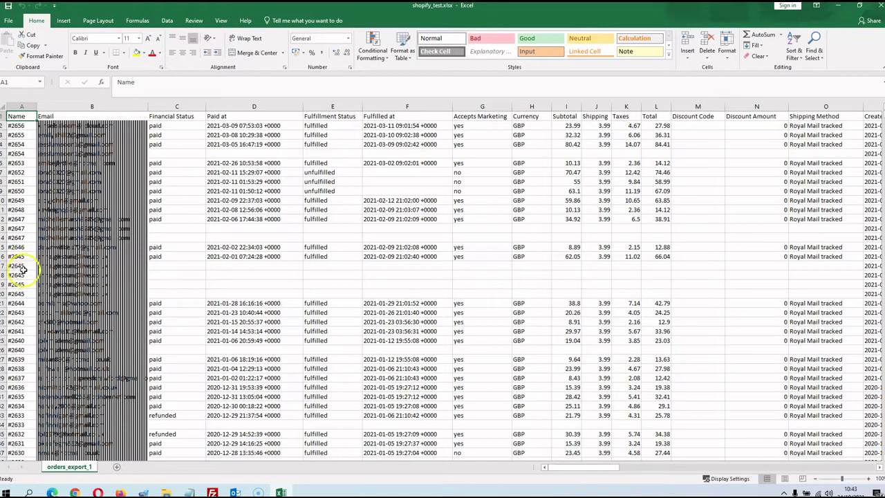
left_click_drag(20, 256, 31, 302)
left_click_drag(27, 257, 29, 295)
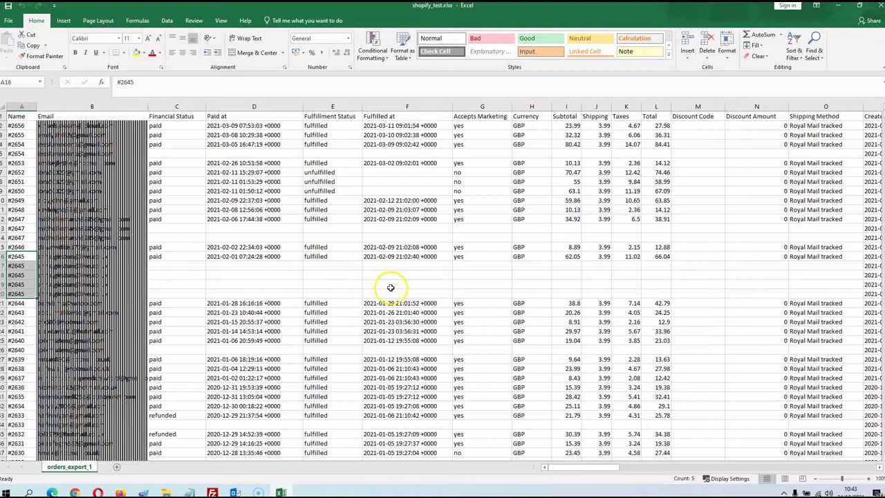
left_click_drag(560, 468, 595, 466)
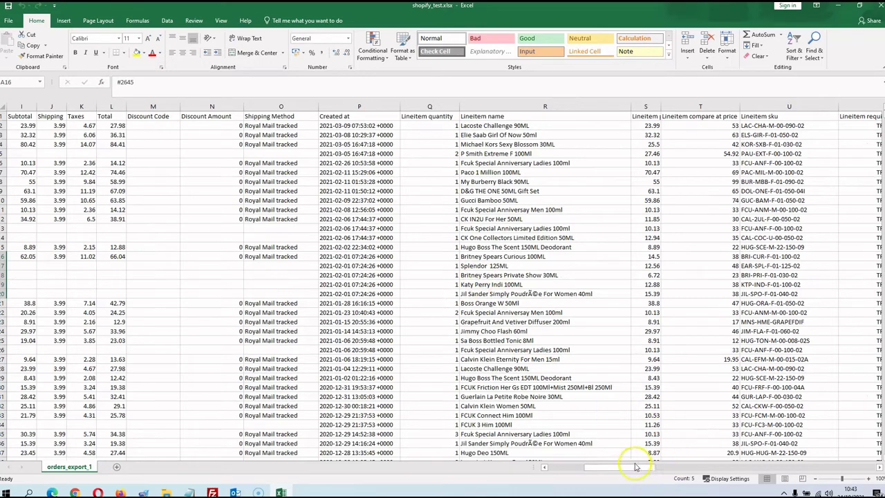
left_click_drag(624, 469, 541, 463)
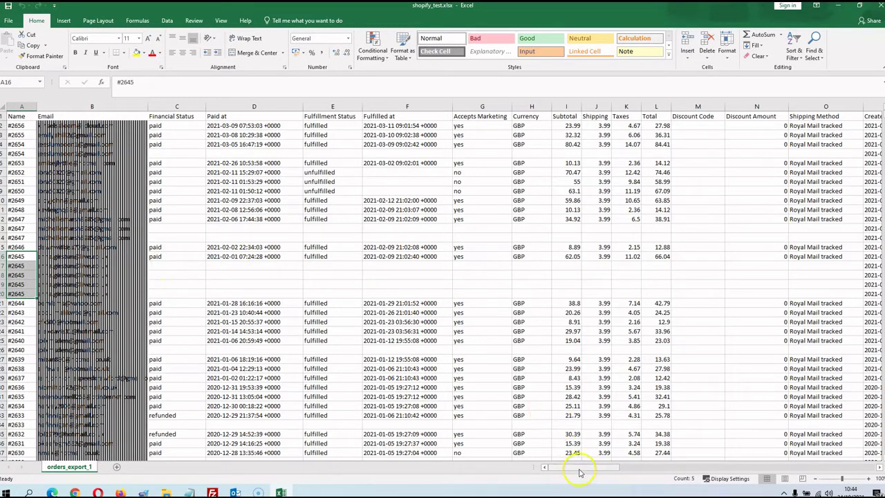
left_click_drag(580, 469, 596, 467)
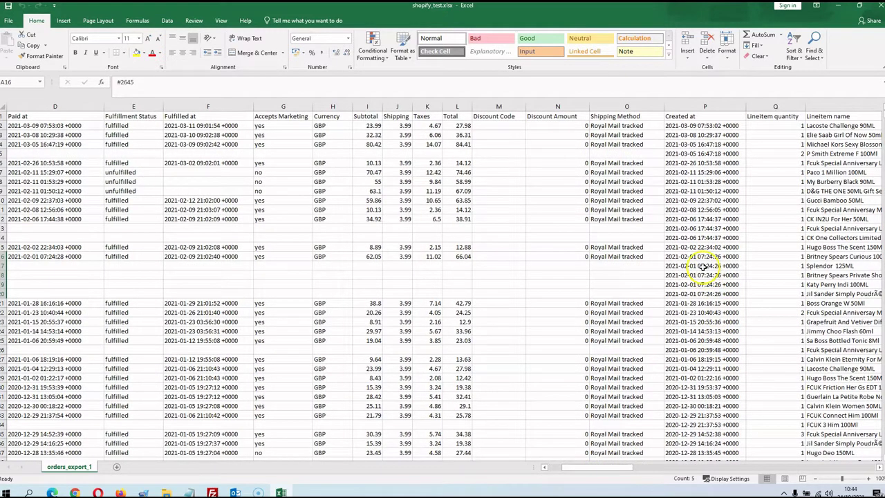
left_click_drag(703, 263, 708, 294)
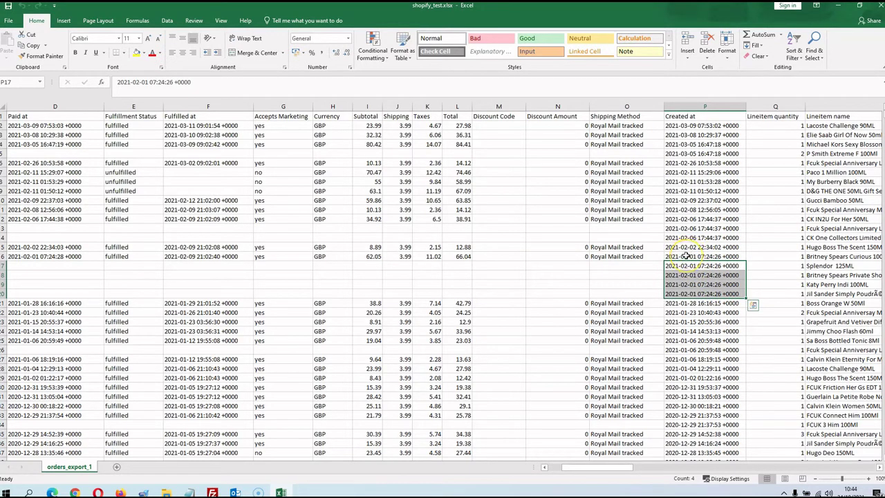
left_click_drag(684, 255, 695, 295)
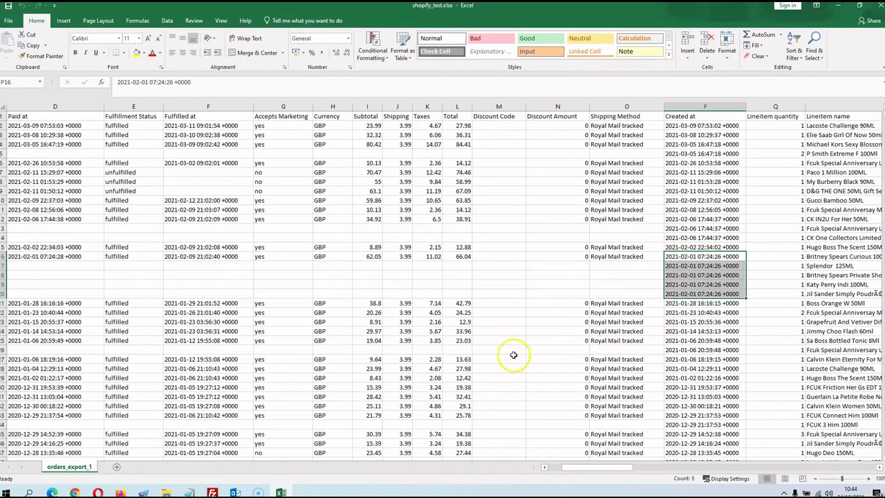
Review the orders_export_1 rows, including order #2645's Paid at value, then return to Firefox.
left_click_drag(594, 468, 554, 469)
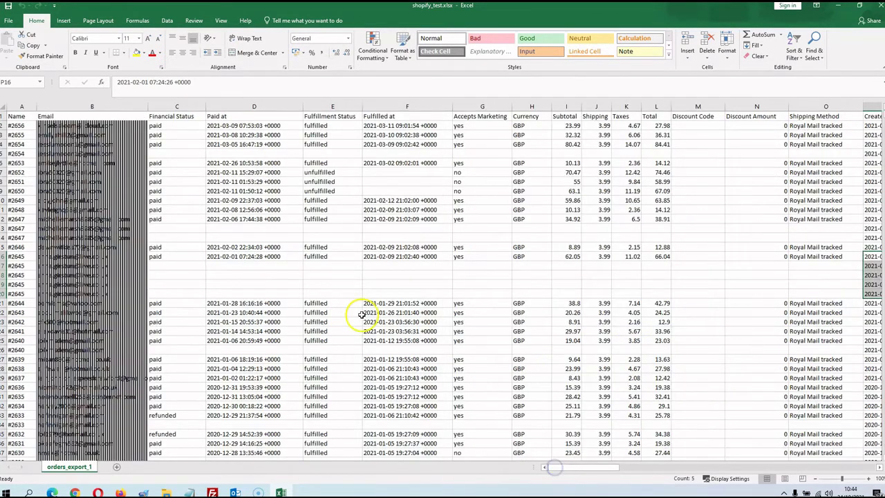
left_click(265, 256)
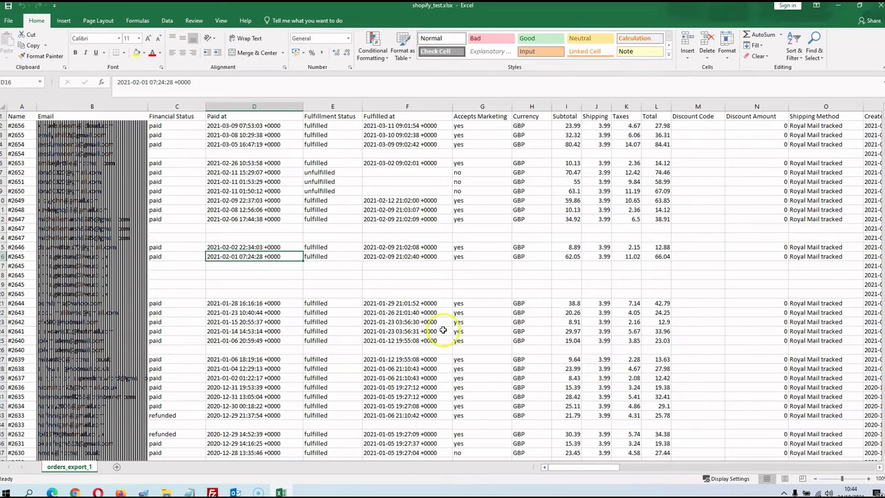
left_click_drag(578, 468, 532, 462)
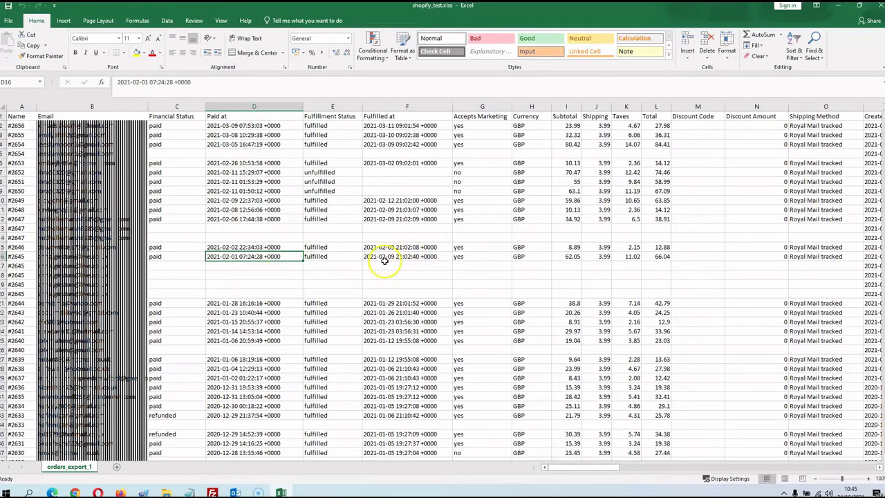
scroll(276, 292, "down", 5)
scroll(276, 293, "down", 18)
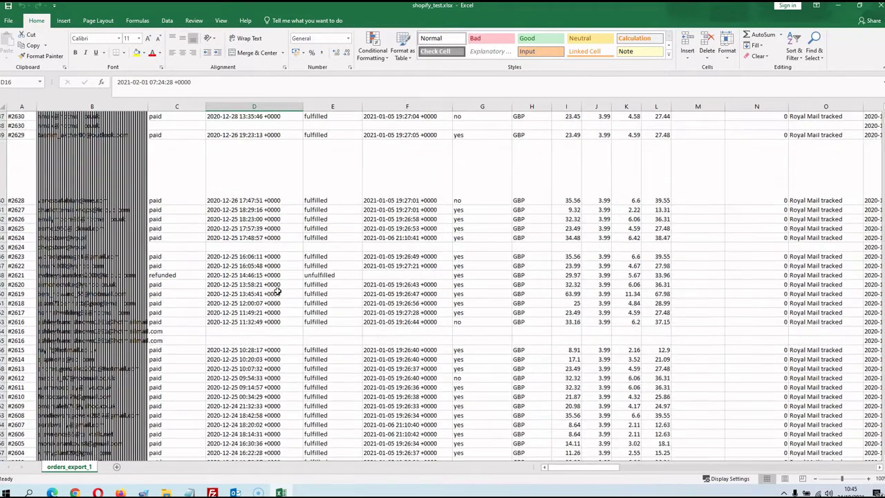
scroll(275, 292, "down", 20)
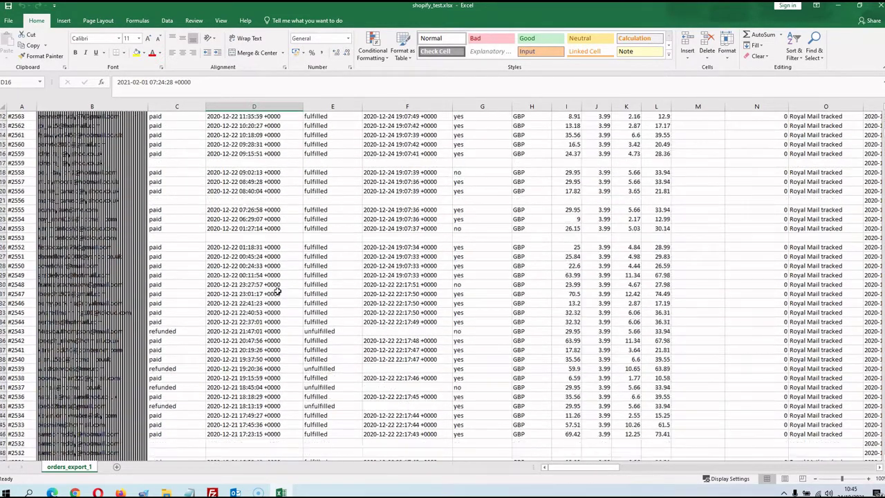
scroll(276, 292, "down", 8)
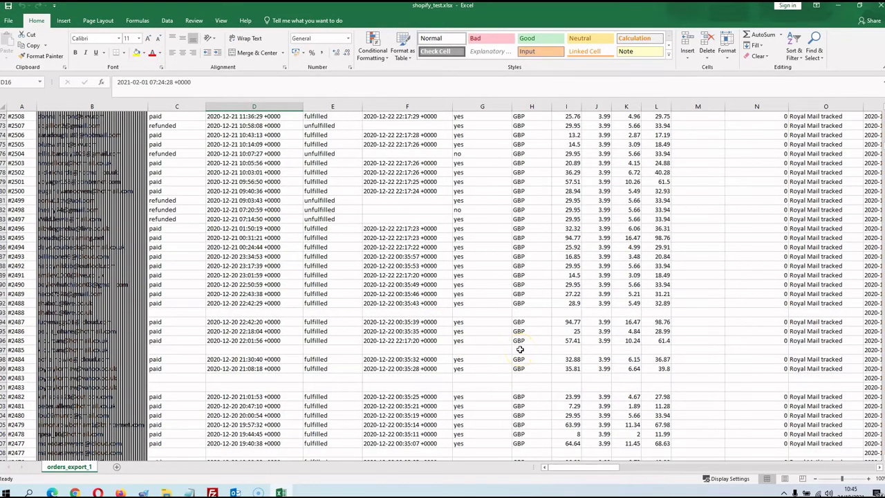
scroll(519, 349, "down", 16)
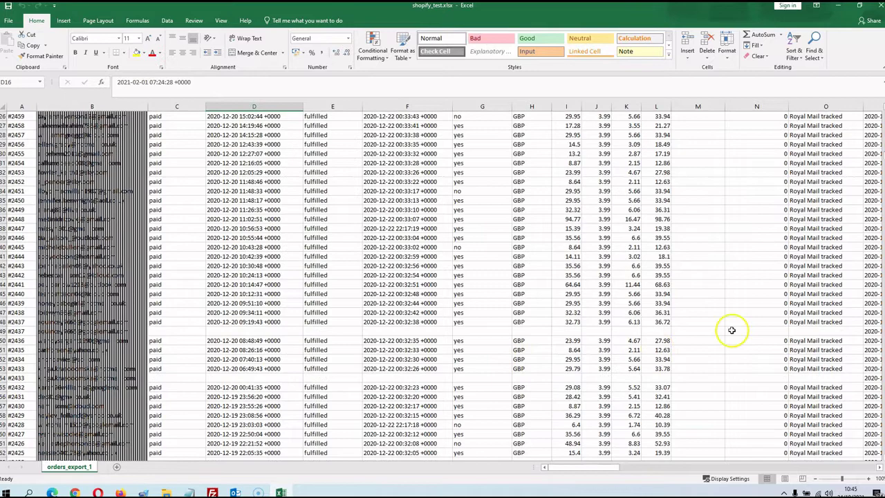
scroll(515, 283, "up", 20)
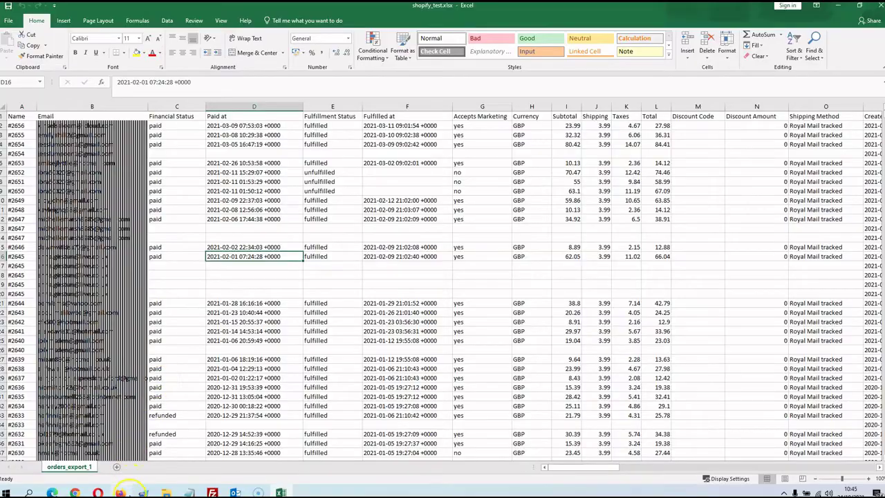
left_click(121, 492)
left_click(232, 8)
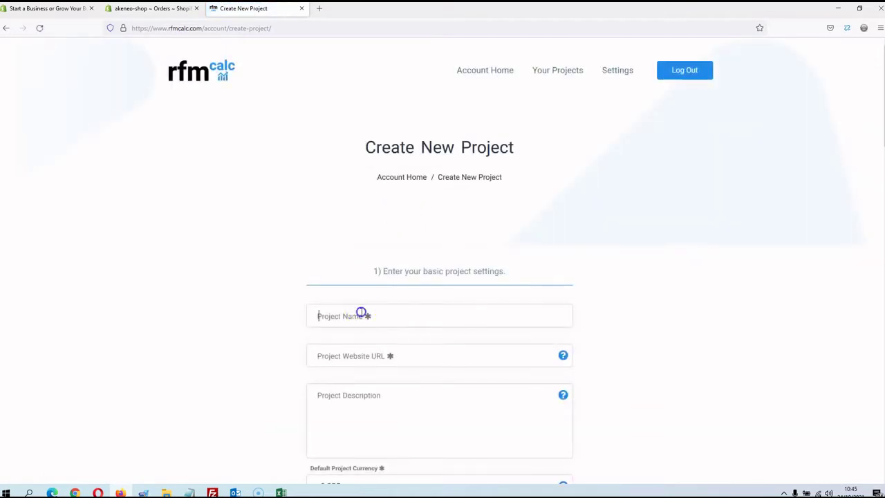
left_click(362, 312)
type("Test")
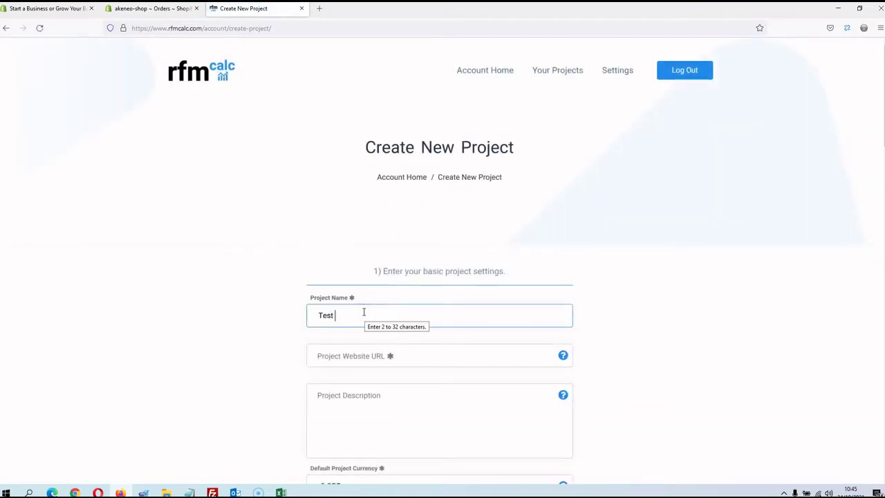
type(" Shopify")
key("Tab")
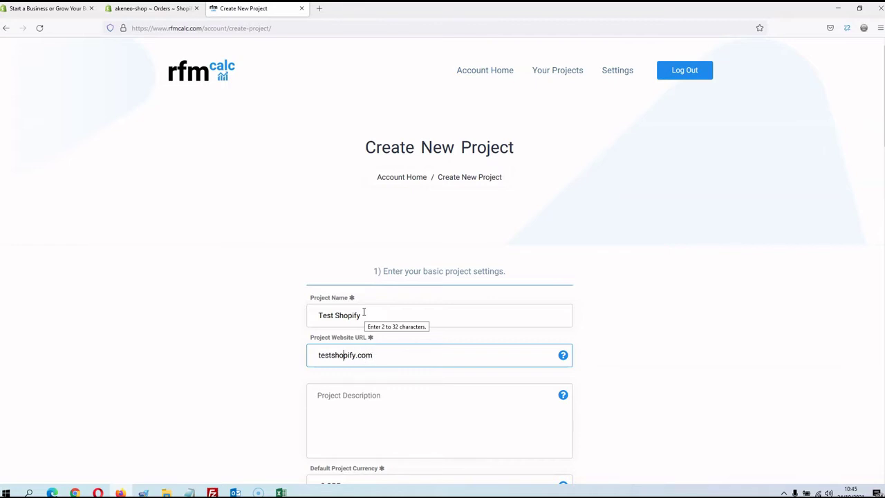
type("tps://")
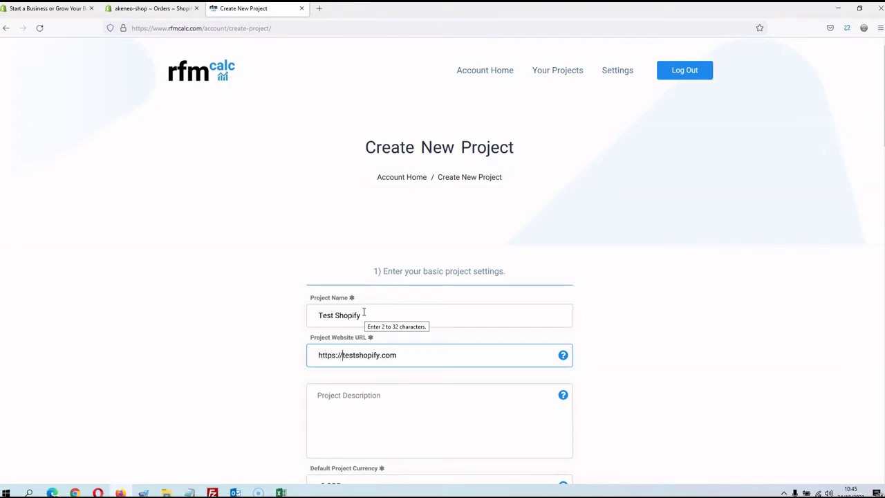
Keep £ GBP currency, Default US / Full Text dates and automatic CSV date ordering.
scroll(352, 279, "down", 3)
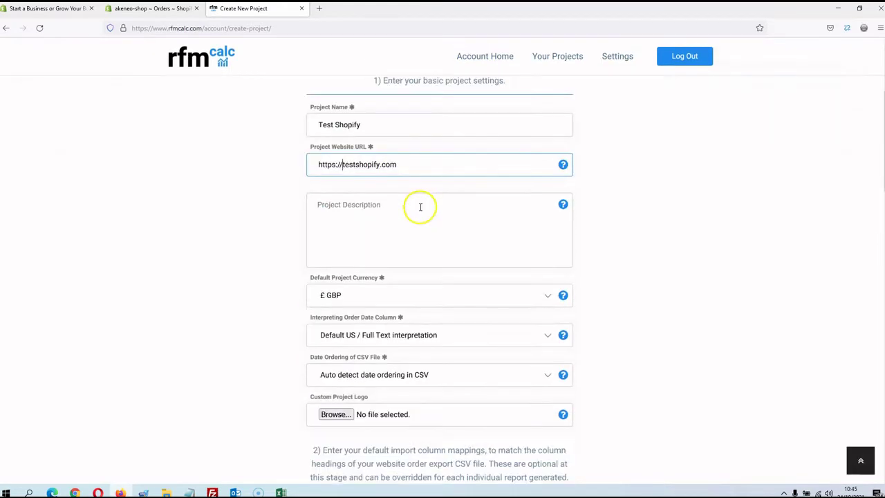
scroll(420, 207, "down", 2)
left_click(393, 200)
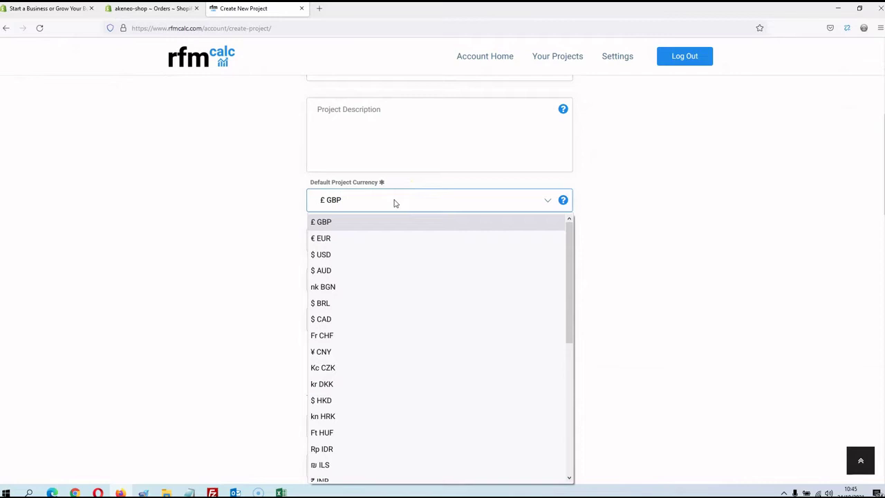
left_click(395, 201)
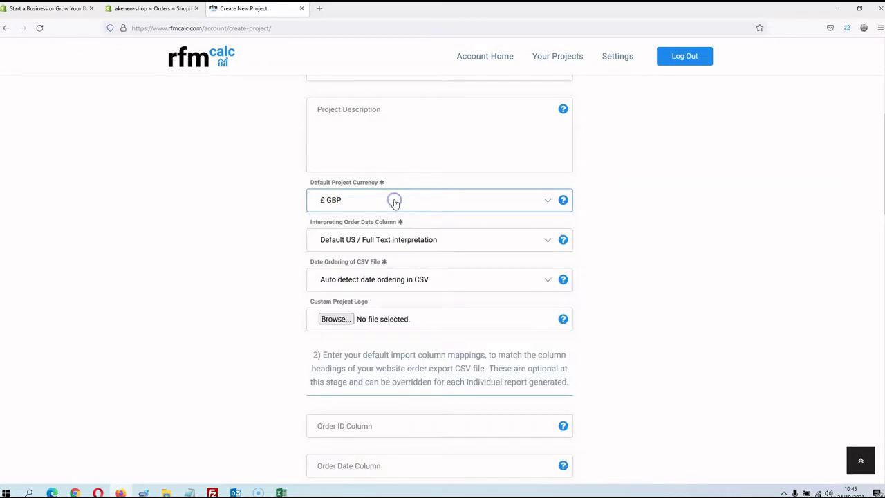
left_click(447, 240)
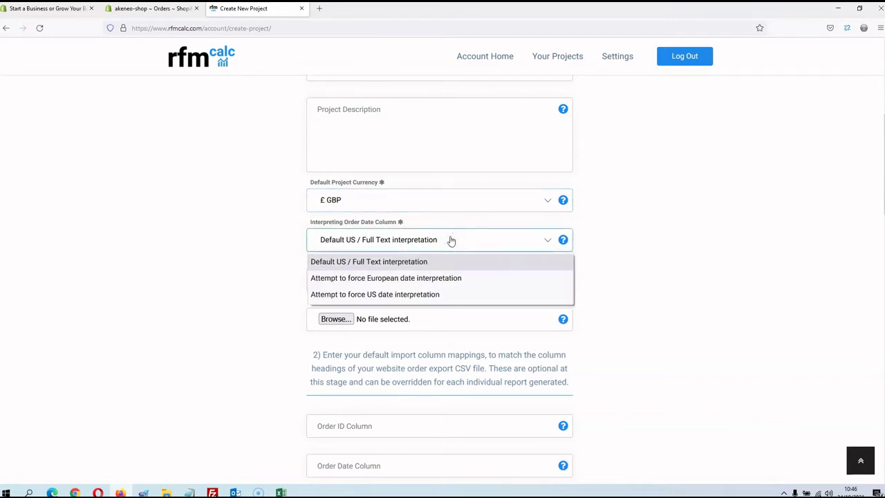
left_click(422, 262)
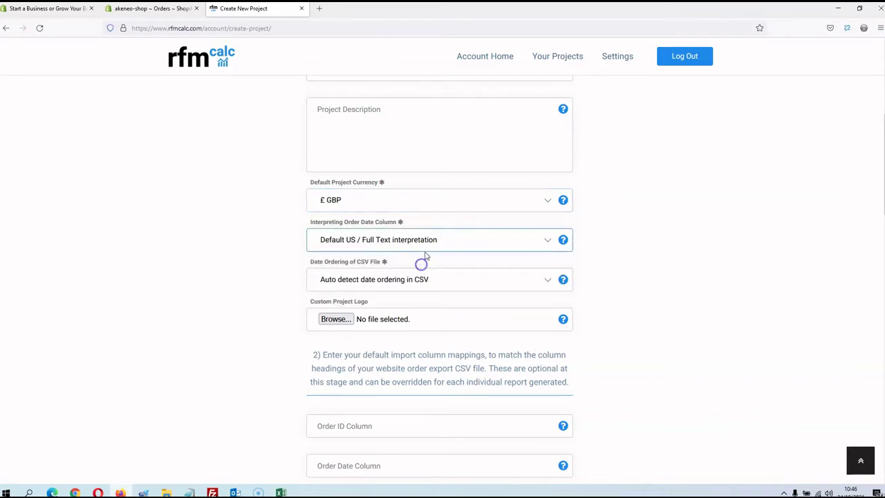
left_click(467, 279)
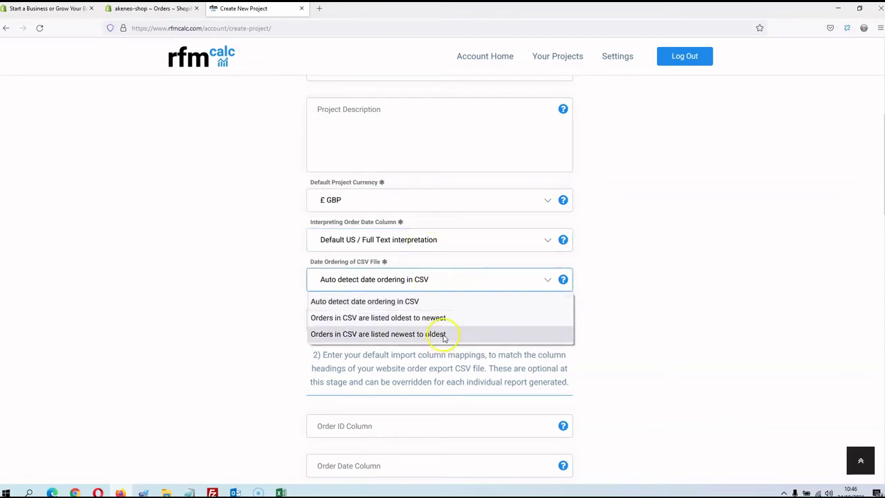
left_click(401, 300)
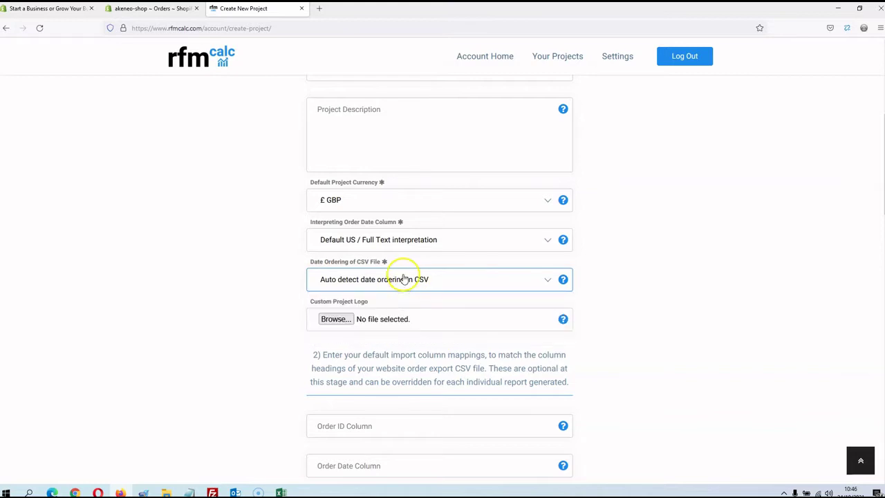
scroll(582, 297, "down", 7)
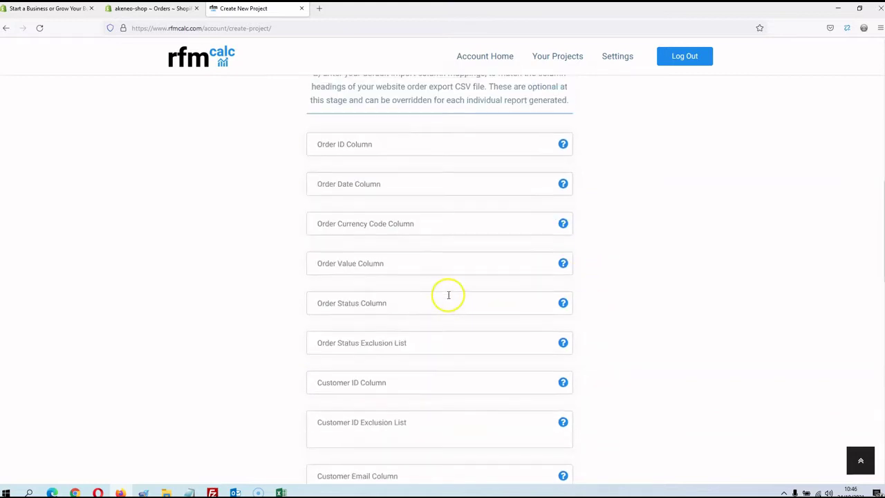
scroll(438, 285, "down", 5)
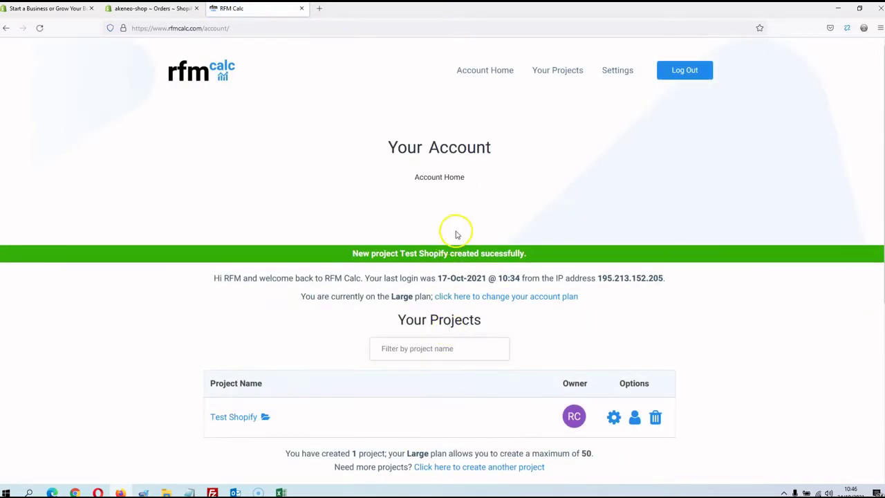
Schedule a new Test Shopify report and upload shopify_raw.csv from the Desktop.
scroll(462, 235, "down", 1)
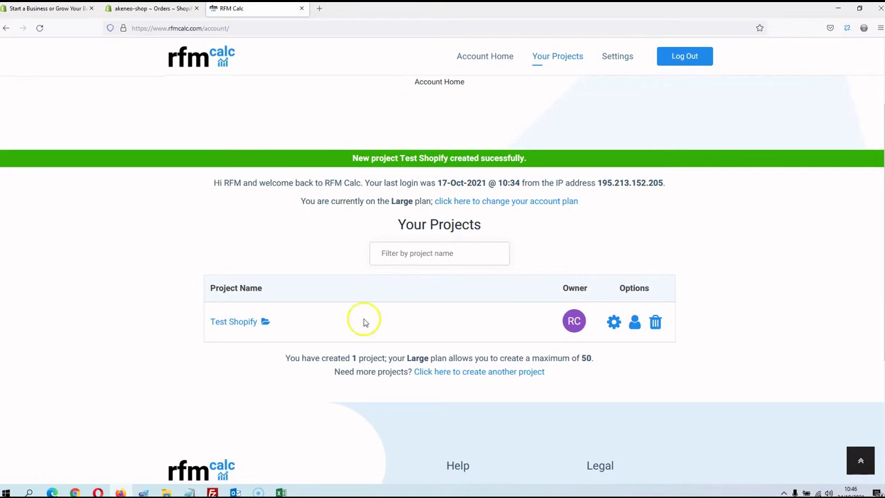
left_click(243, 323)
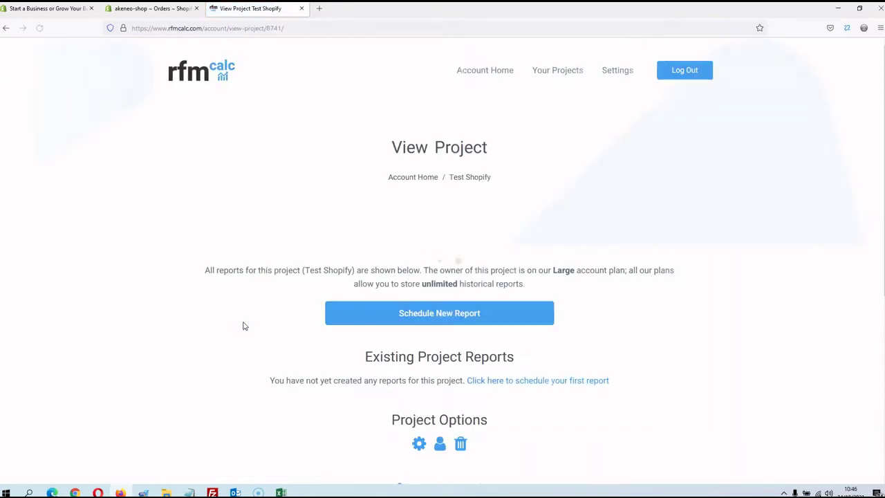
left_click(427, 322)
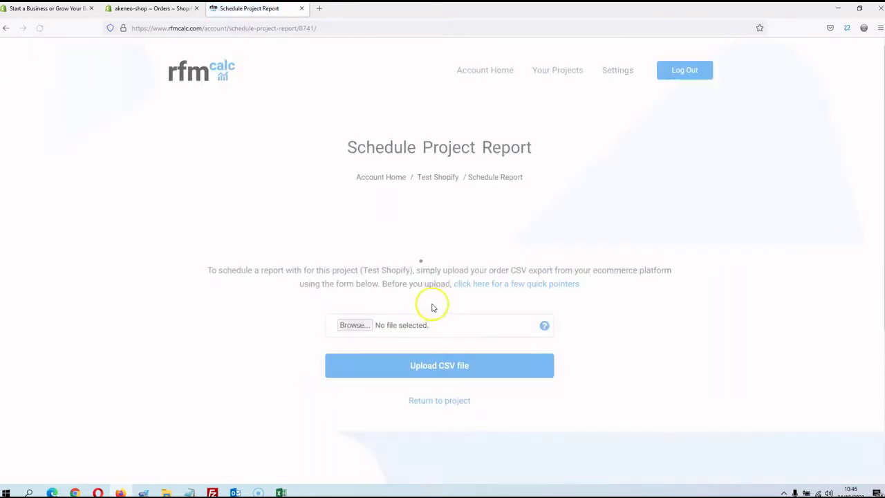
left_click(355, 325)
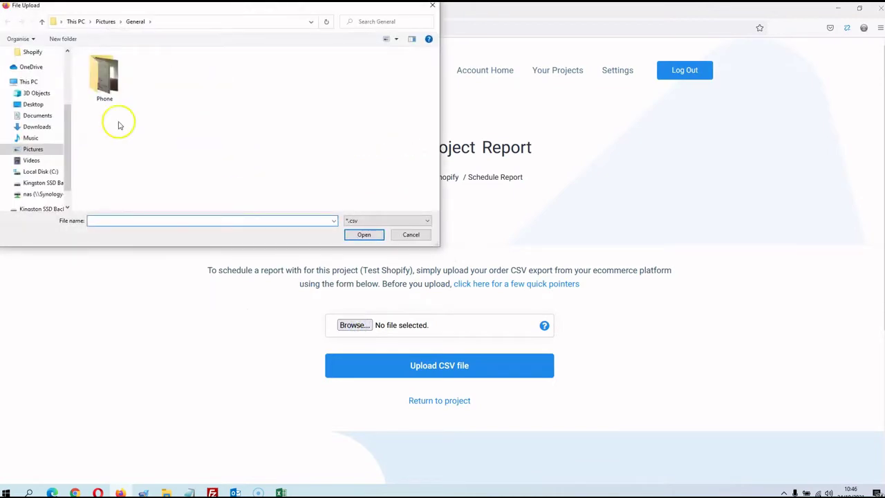
left_click(37, 104)
double_click(121, 67)
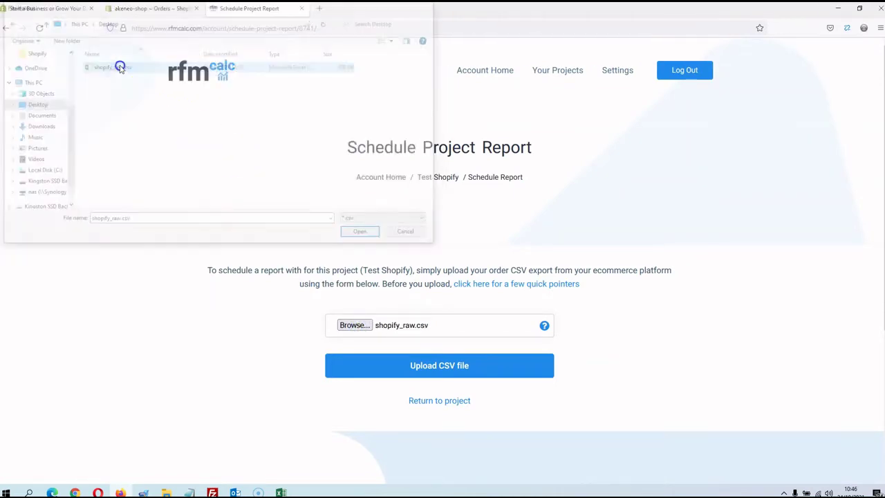
left_click(449, 370)
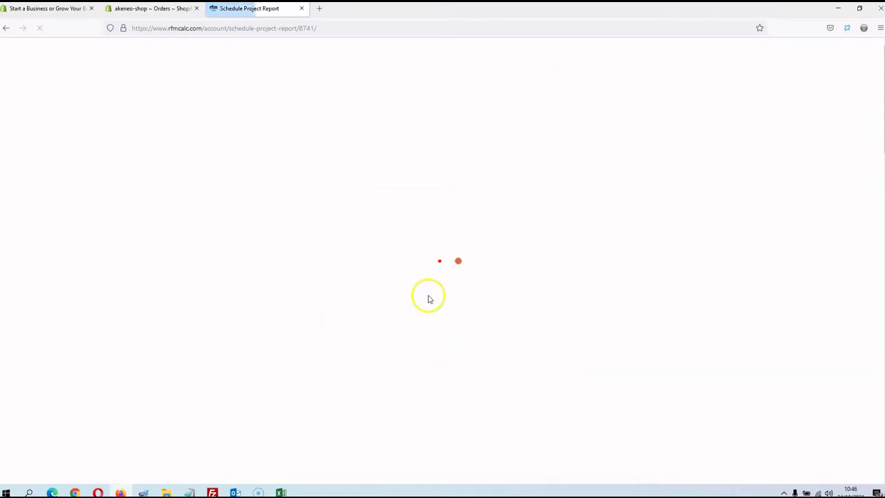
Map the Order ID column to the Name column.
scroll(401, 229, "down", 2)
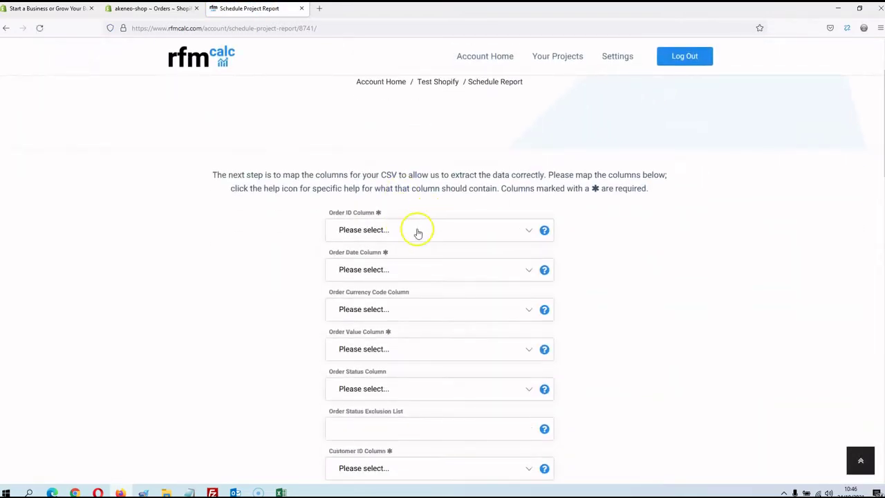
key("alt+Tab")
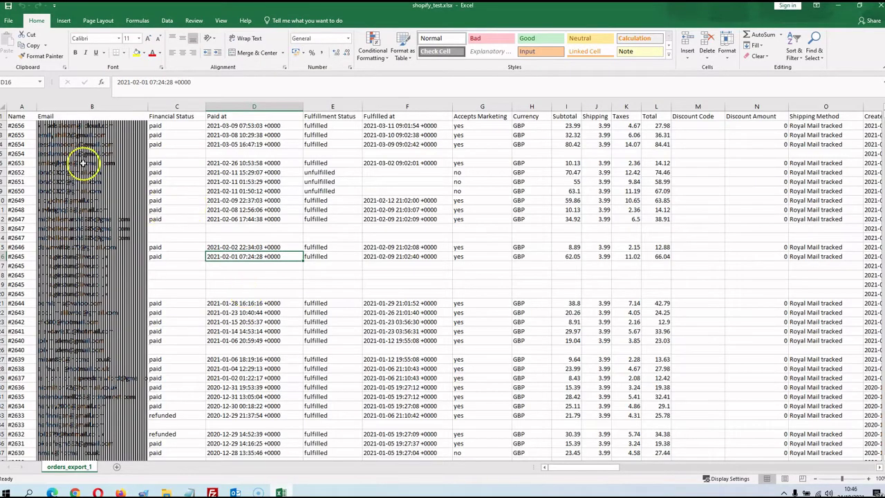
left_click(838, 7)
left_click(439, 229)
left_click(389, 269)
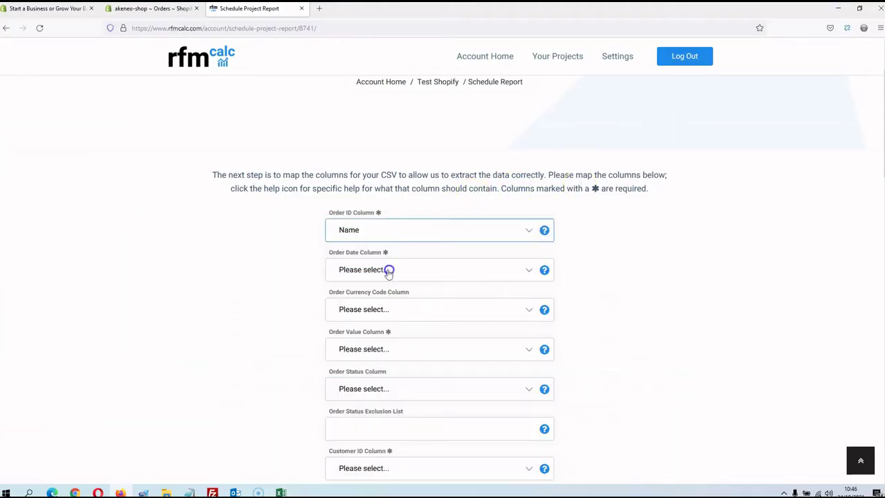
Check the spreadsheet headers, then map the Order Date column to Created at.
left_click(281, 491)
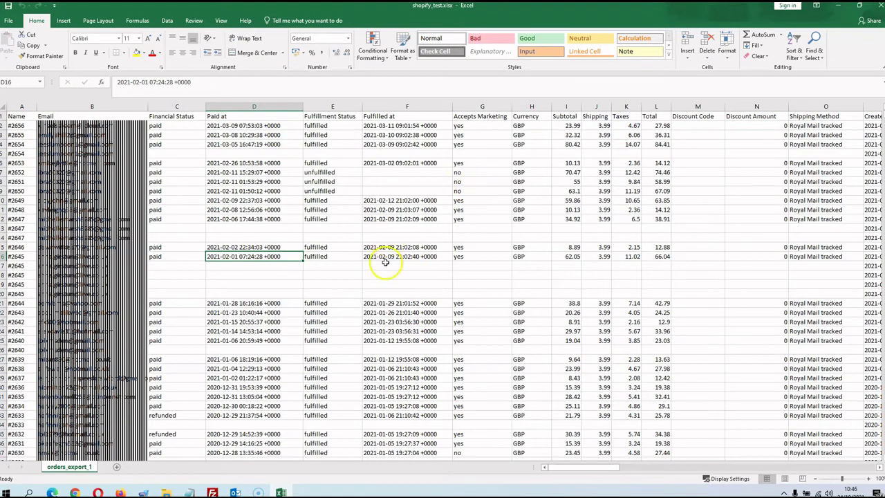
left_click_drag(589, 468, 612, 467)
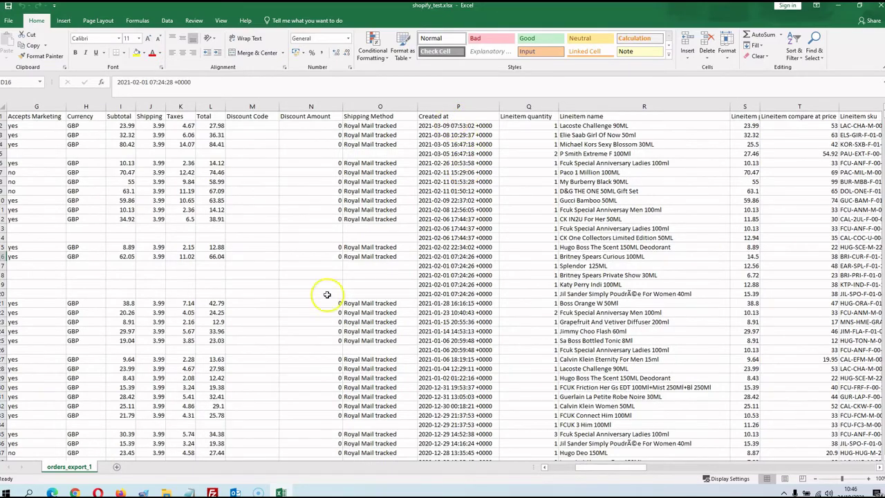
left_click(120, 492)
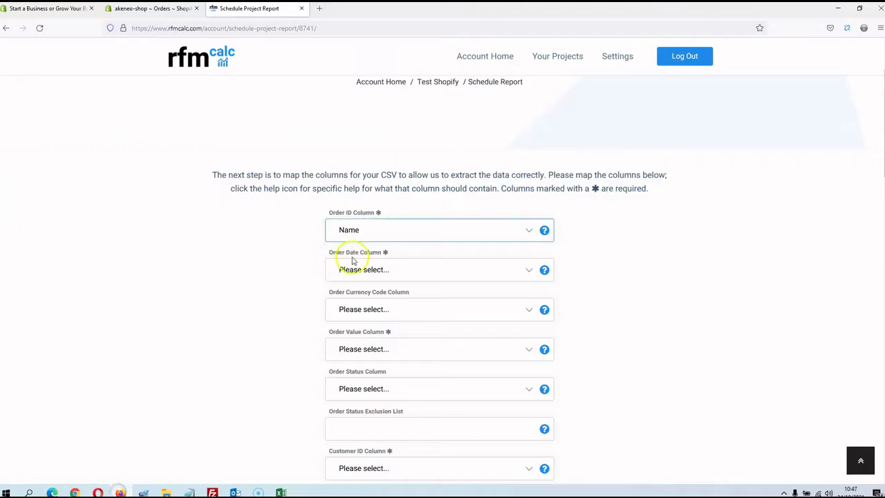
left_click(377, 270)
scroll(385, 122, "up", 1)
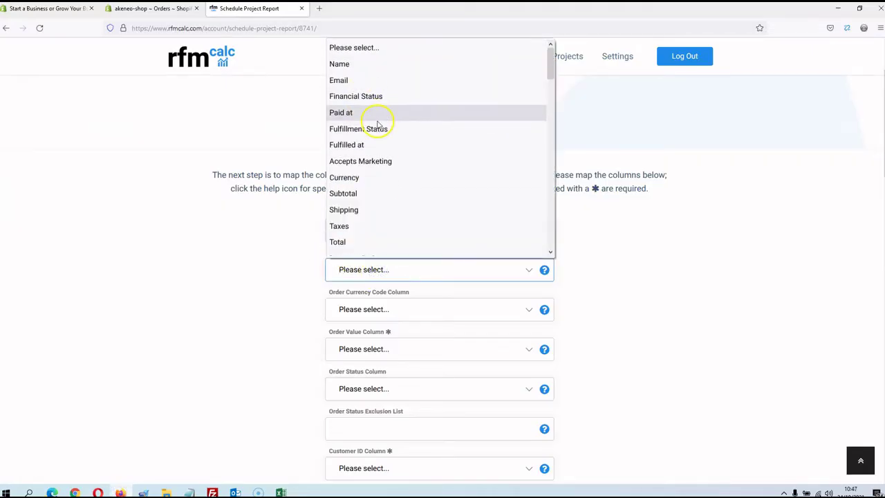
scroll(375, 131, "down", 3)
scroll(382, 131, "up", 3)
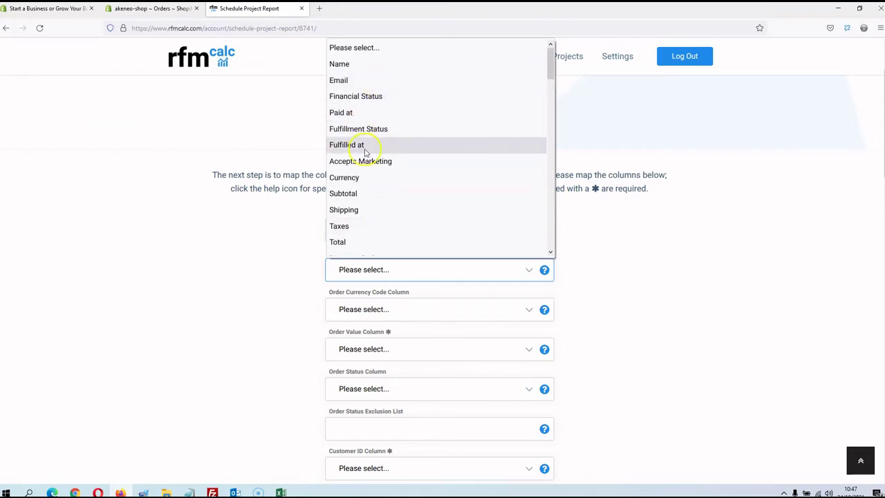
scroll(370, 200, "down", 3)
left_click(371, 211)
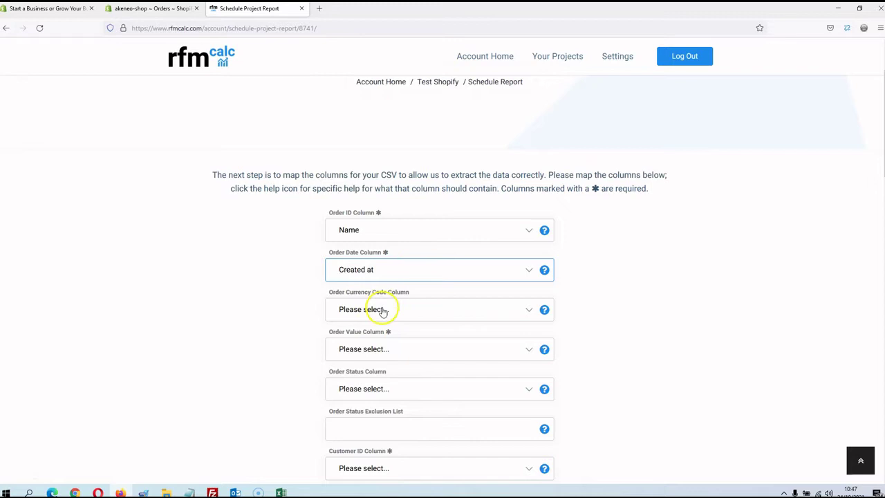
Check the spreadsheet again, then map the Order Value column to Total.
scroll(423, 317, "down", 1)
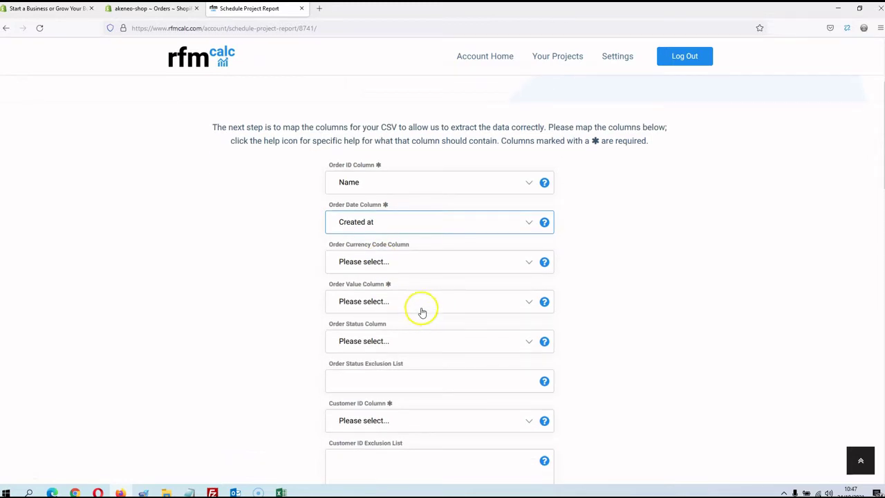
left_click(281, 492)
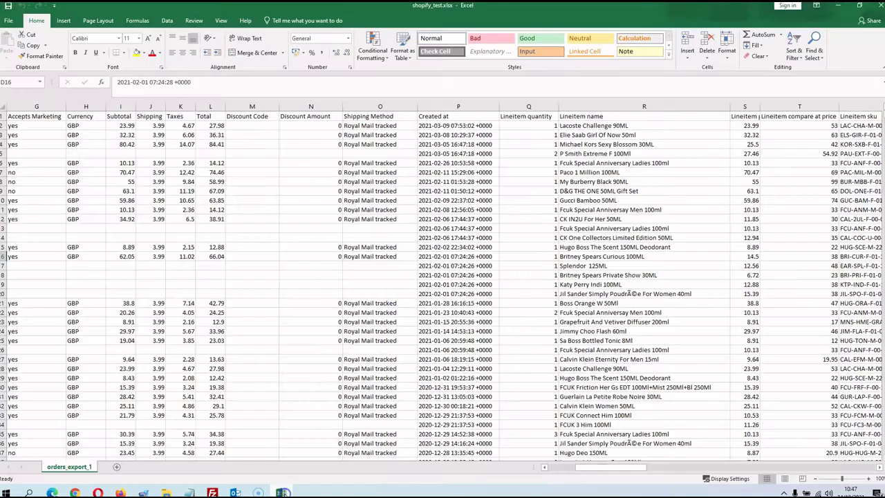
left_click_drag(620, 467, 610, 467)
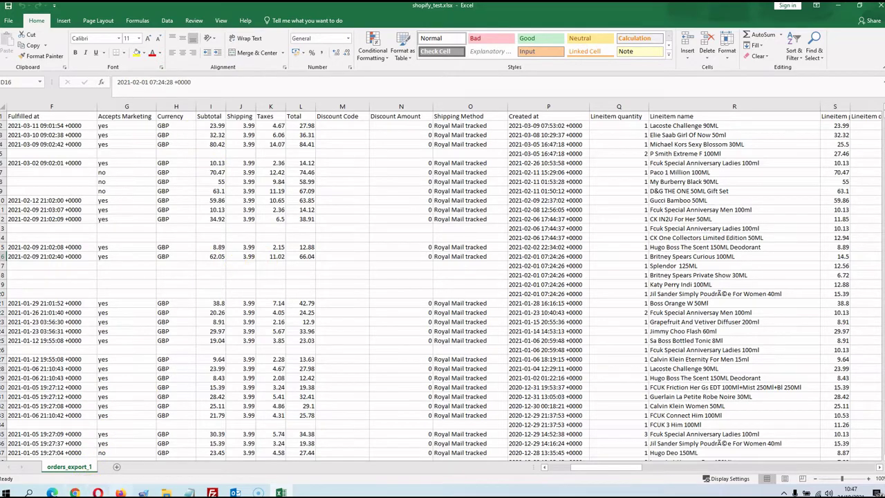
key("alt+Tab")
left_click(440, 296)
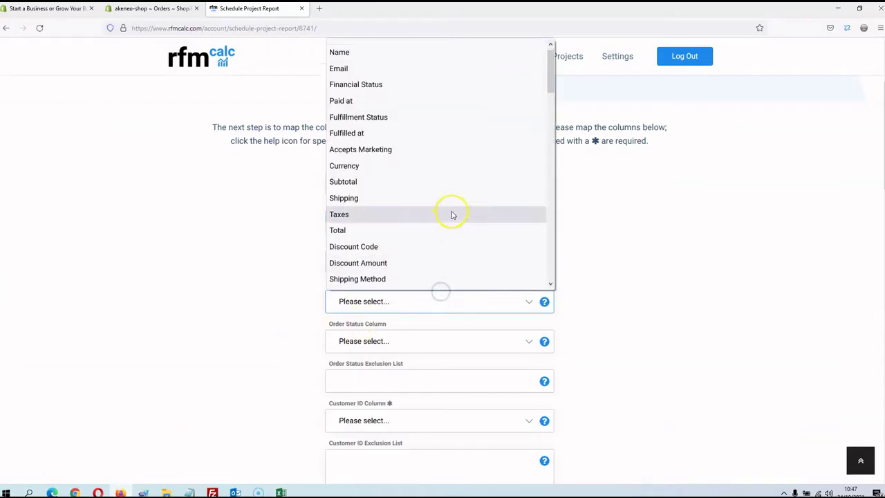
left_click(430, 231)
scroll(283, 326, "down", 1)
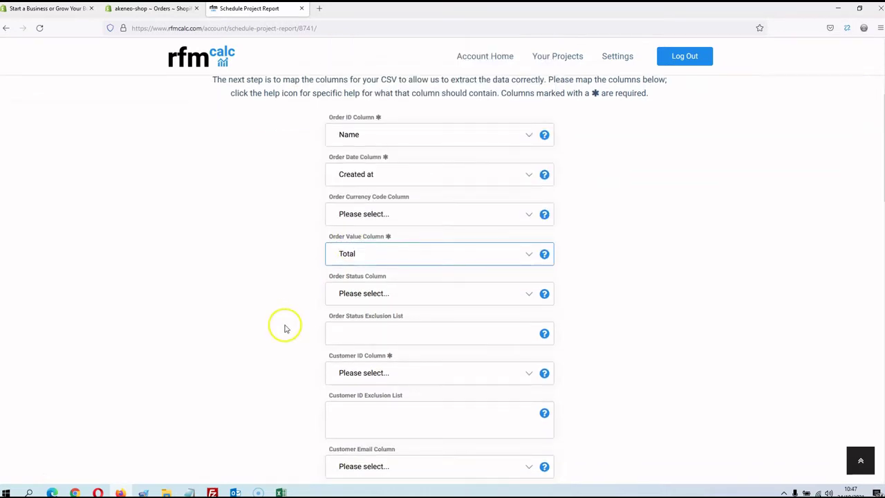
left_click(281, 491)
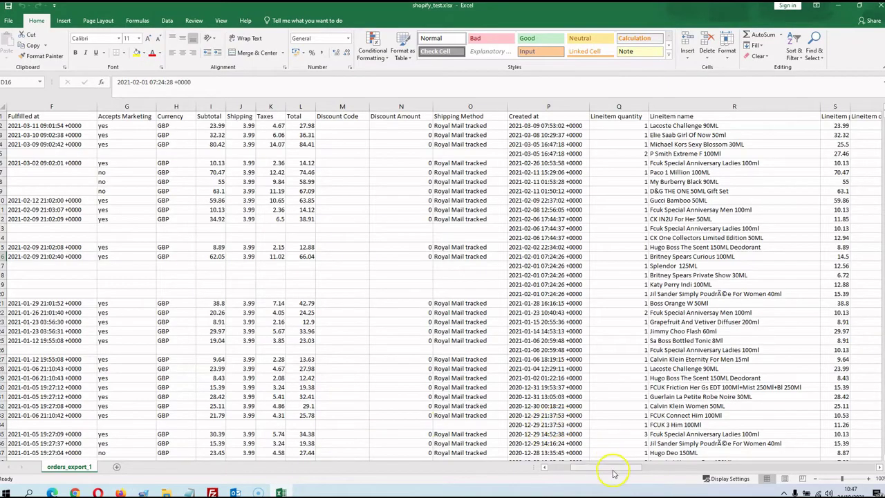
Copy the word 'refunded' from cell C33 of the orders sheet.
left_click_drag(612, 467, 582, 467)
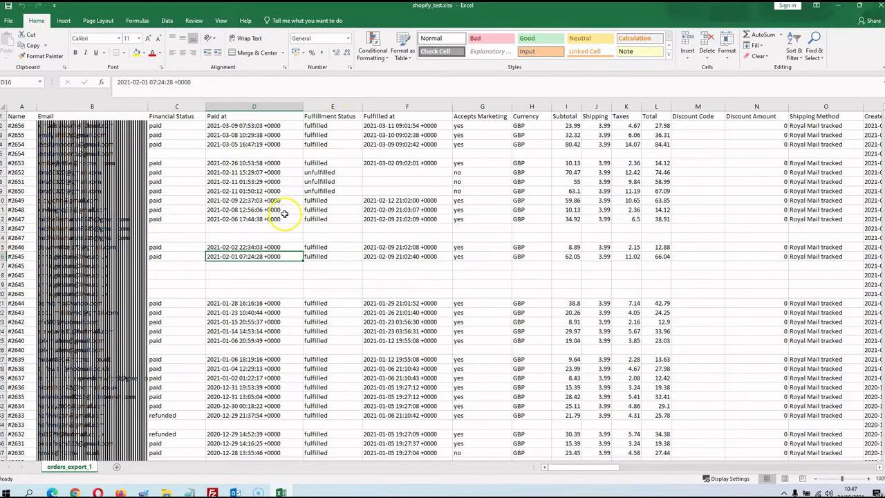
scroll(191, 384, "down", 2)
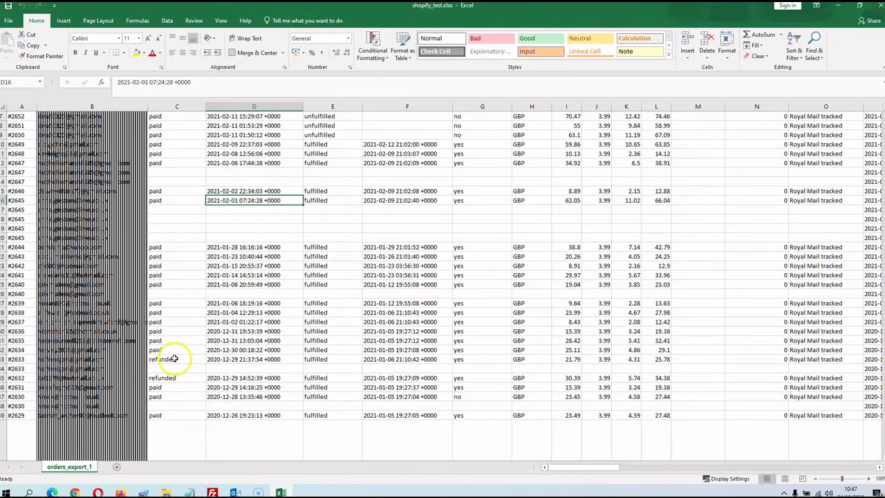
double_click(177, 360)
right_click(149, 359)
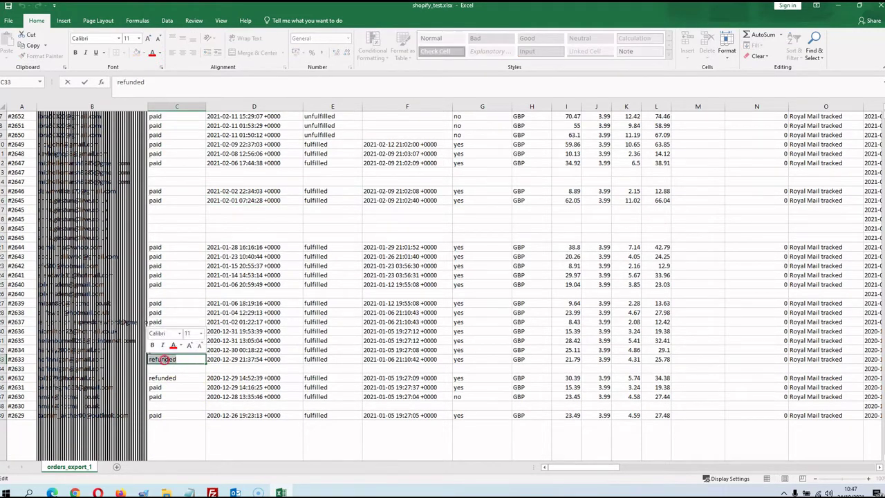
left_click(184, 348)
scroll(190, 210, "up", 2)
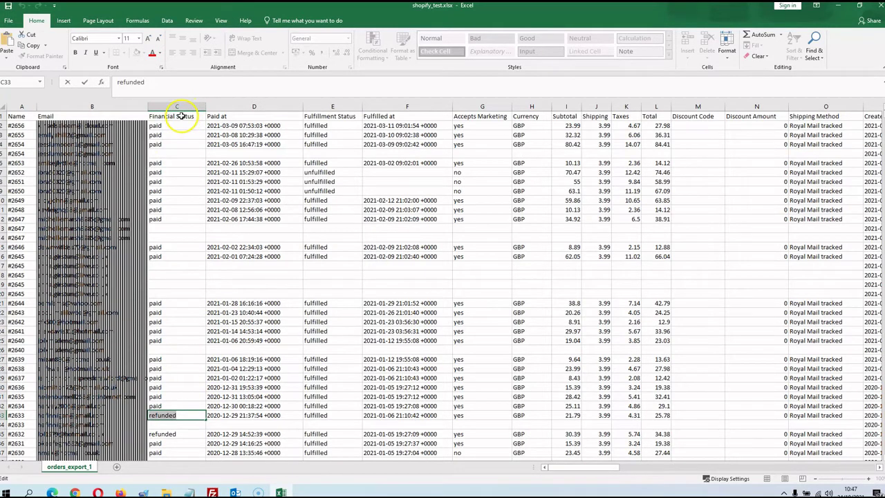
Map Order Status to Financial Status and paste 'refunded' into the Order Status Exclusion List.
left_click(121, 492)
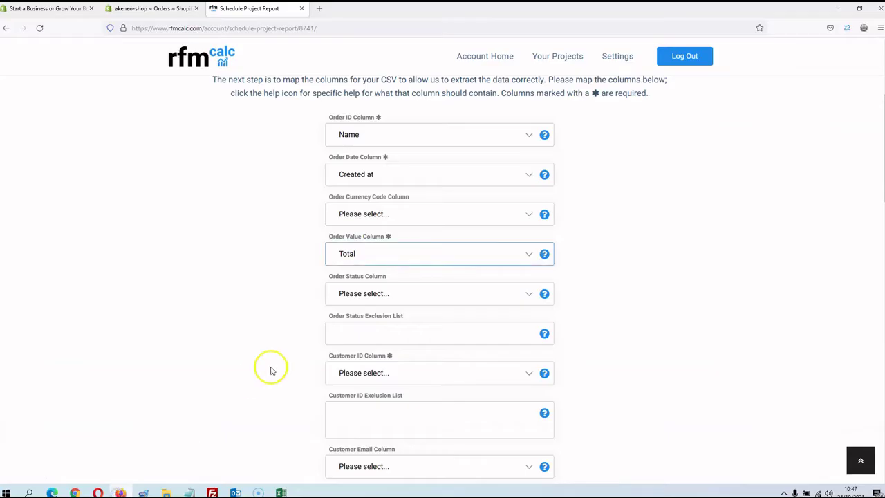
left_click(419, 293)
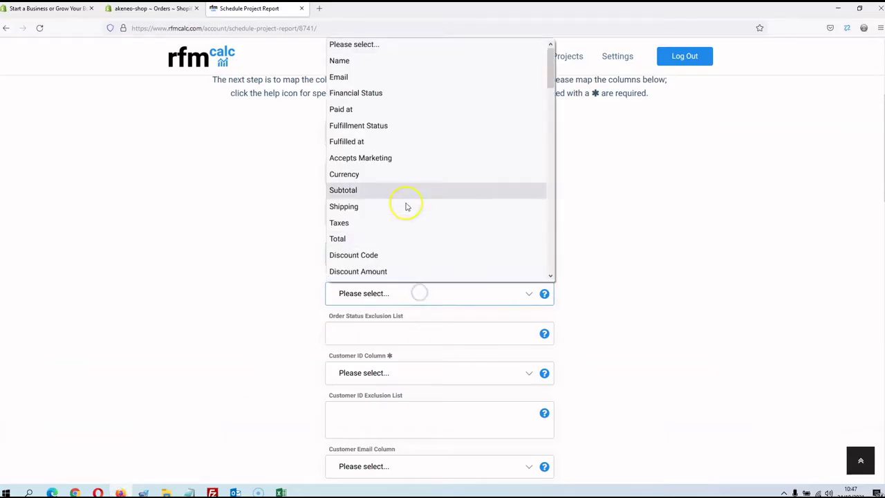
left_click(380, 93)
scroll(415, 294, "down", 1)
right_click(403, 284)
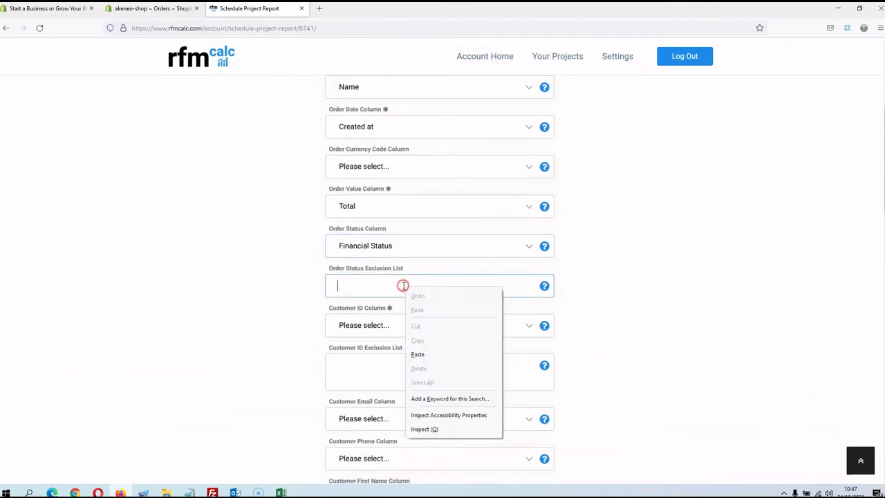
left_click(429, 351)
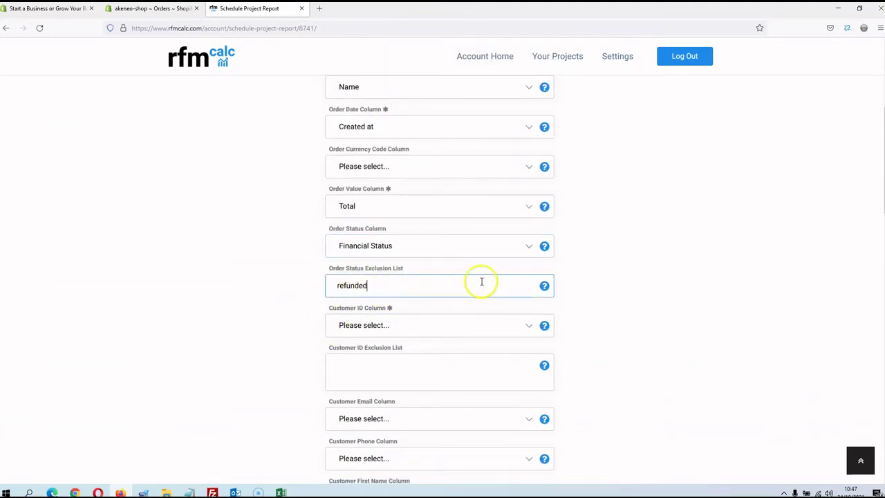
Read the exclusion list help, then return to the orders spreadsheet.
left_click(545, 288)
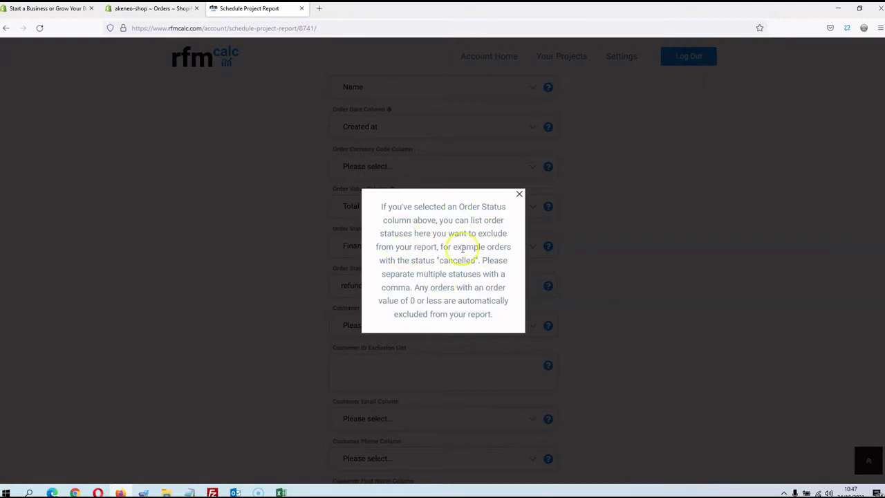
left_click(519, 193)
scroll(425, 332, "down", 1)
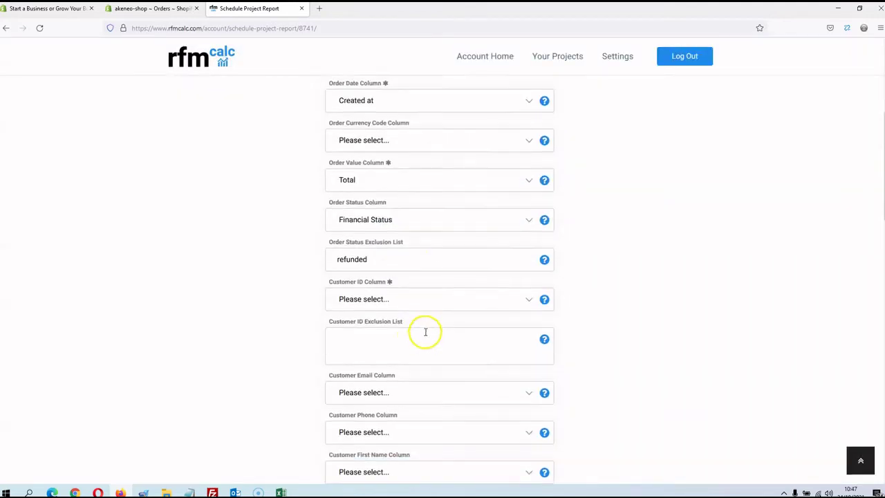
left_click(281, 490)
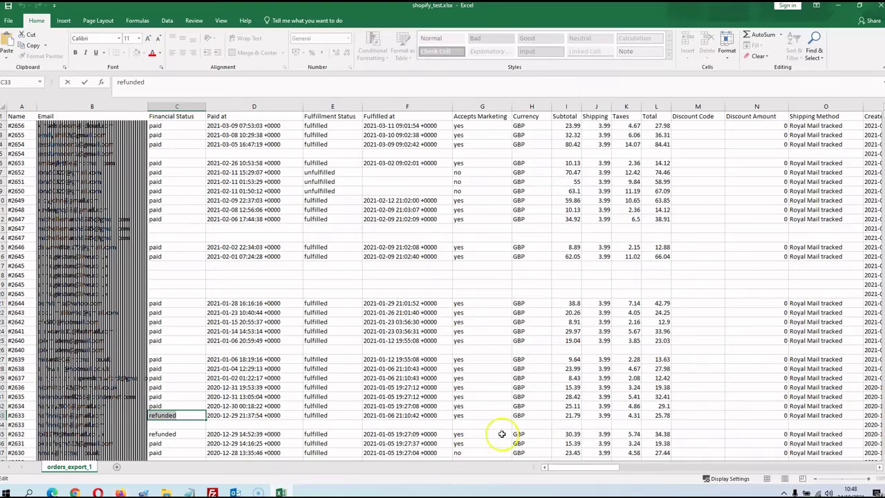
mouse_move(572, 470)
left_mouse_down()
mouse_move(727, 473)
mouse_move(638, 460)
mouse_move(567, 468)
left_mouse_up()
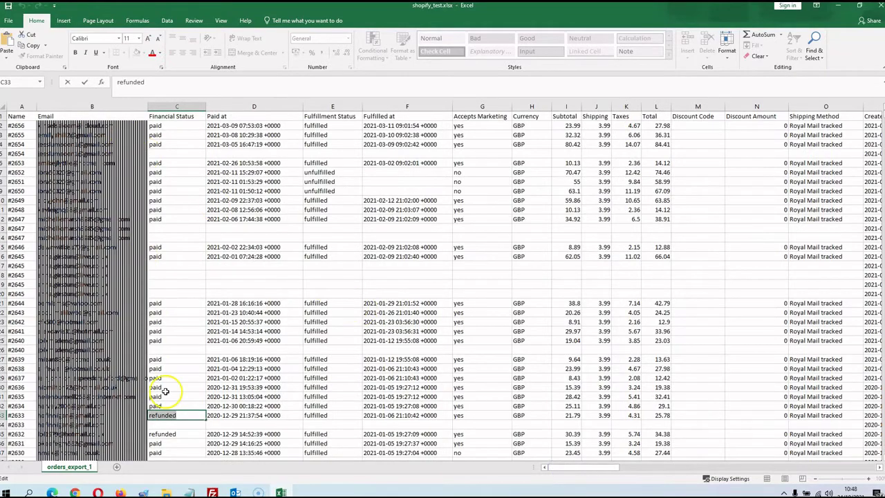
Map both the Customer ID and Customer Email columns to Email.
left_click(120, 492)
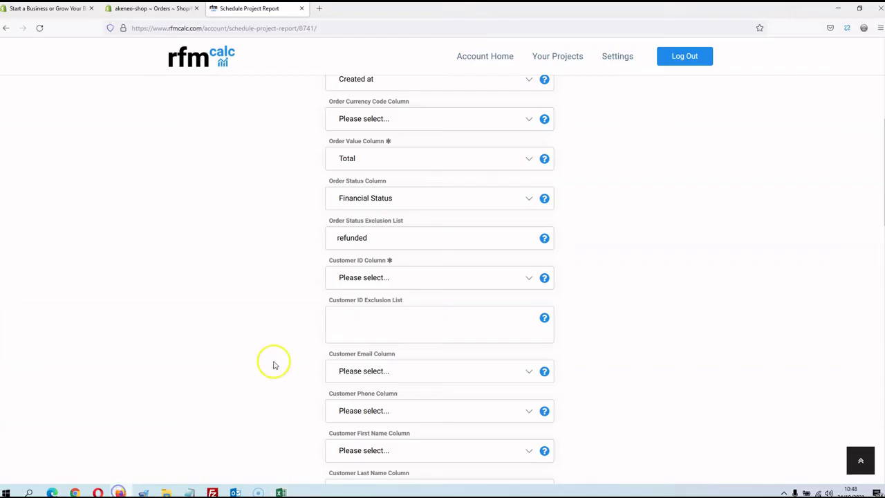
left_click(423, 277)
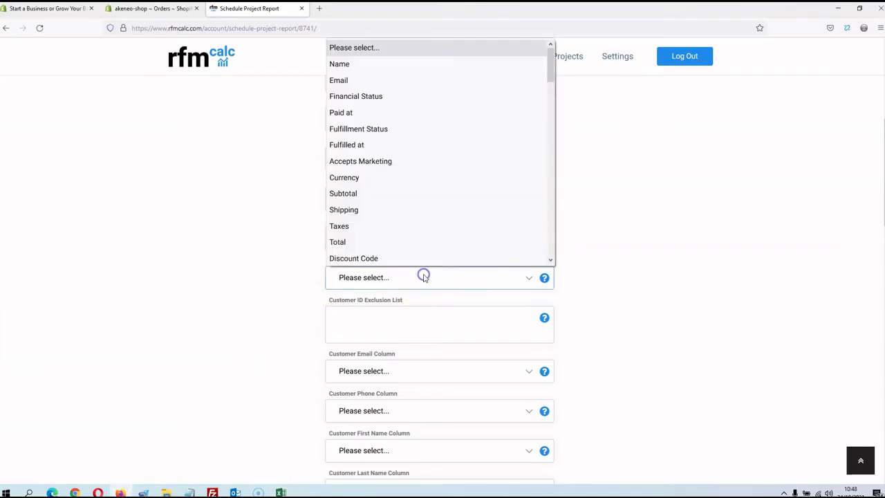
left_click(381, 82)
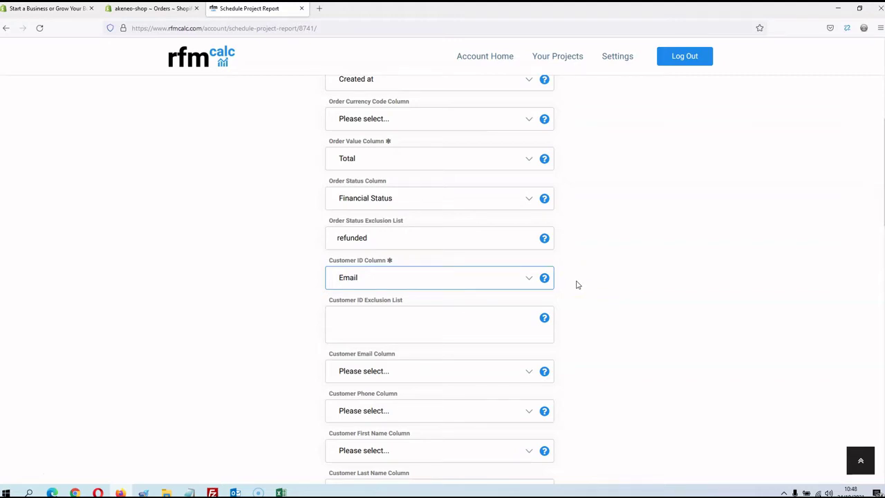
scroll(575, 282, "down", 2)
left_click(405, 227)
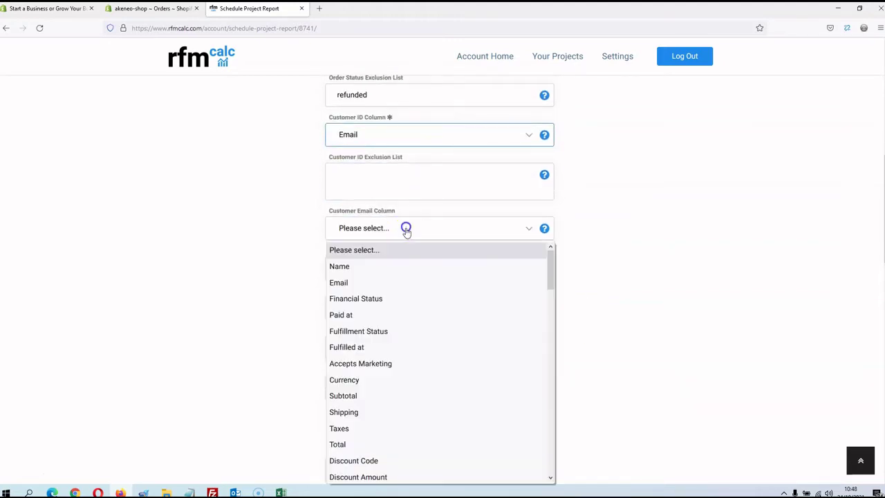
left_click(389, 282)
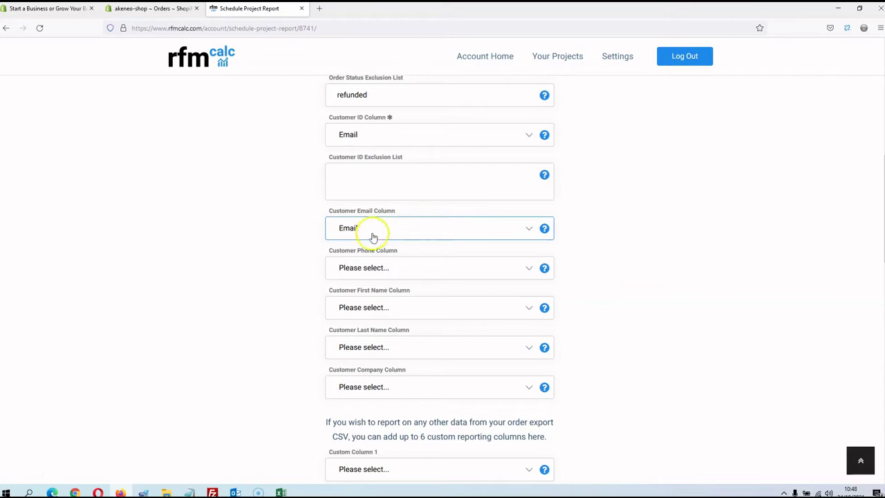
After checking the orders spreadsheet, map customer phone to Billing Phone and first name to Billing Name.
left_click(280, 492)
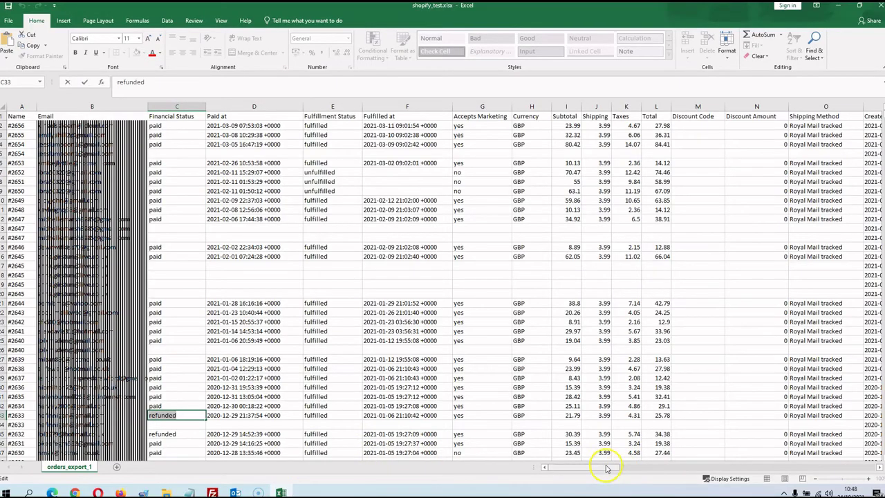
left_click_drag(606, 468, 707, 456)
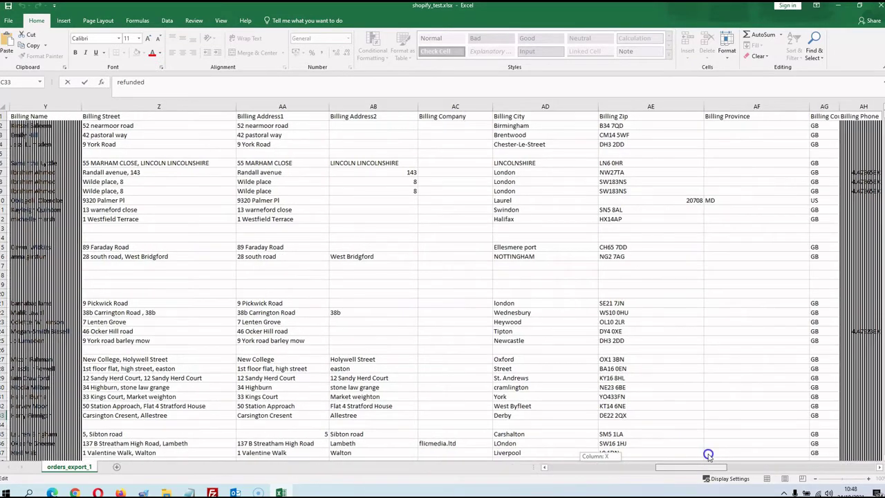
left_click(138, 482)
left_click(426, 265)
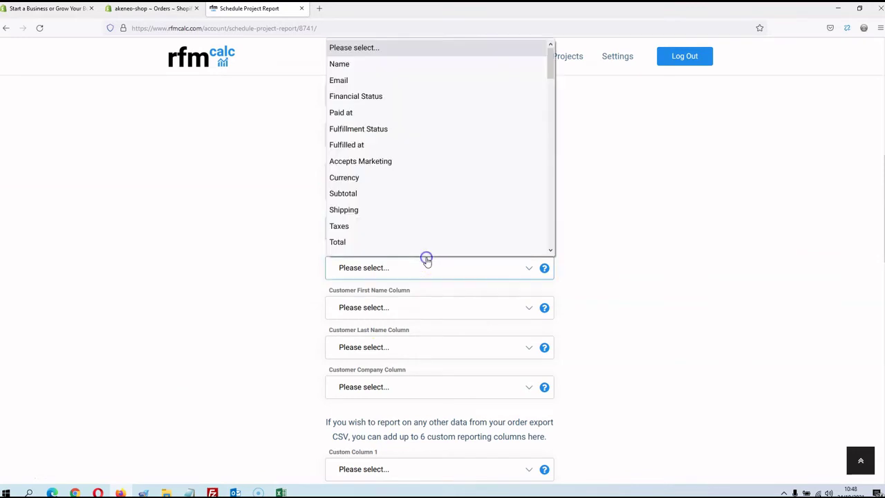
left_click_drag(550, 60, 539, 125)
left_click(411, 216)
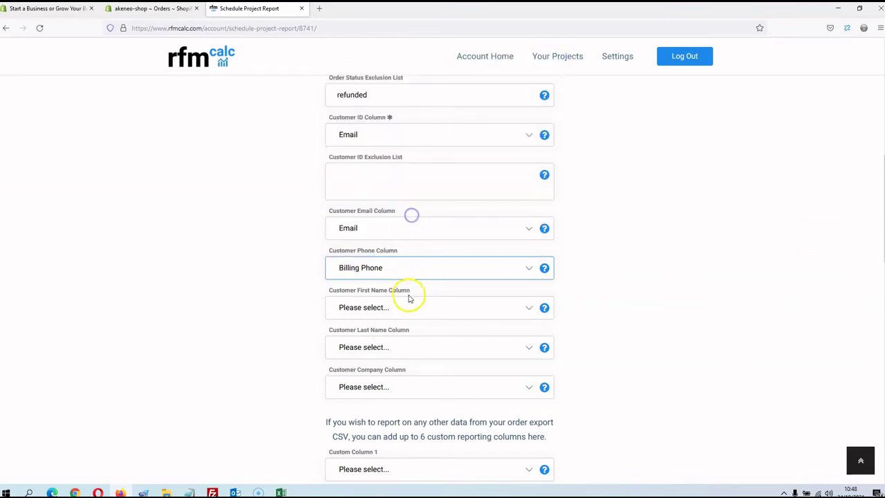
left_click(408, 307)
left_click_drag(551, 76, 543, 134)
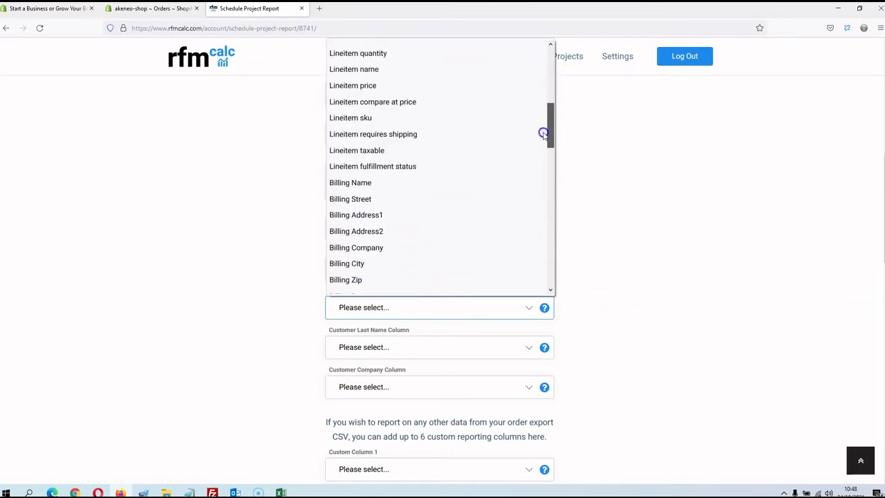
left_click(405, 183)
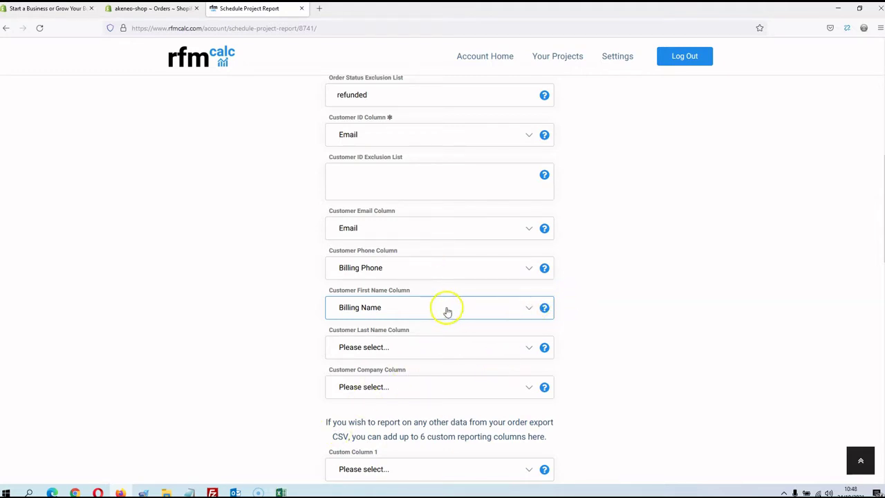
Read the Last Name help and compare columns in the orders spreadsheet, leaving last name unmapped.
left_click(544, 347)
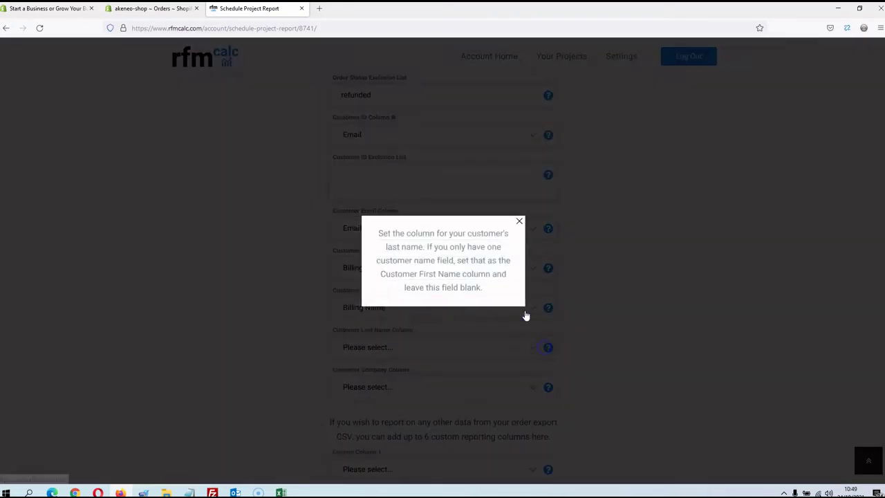
left_click(520, 221)
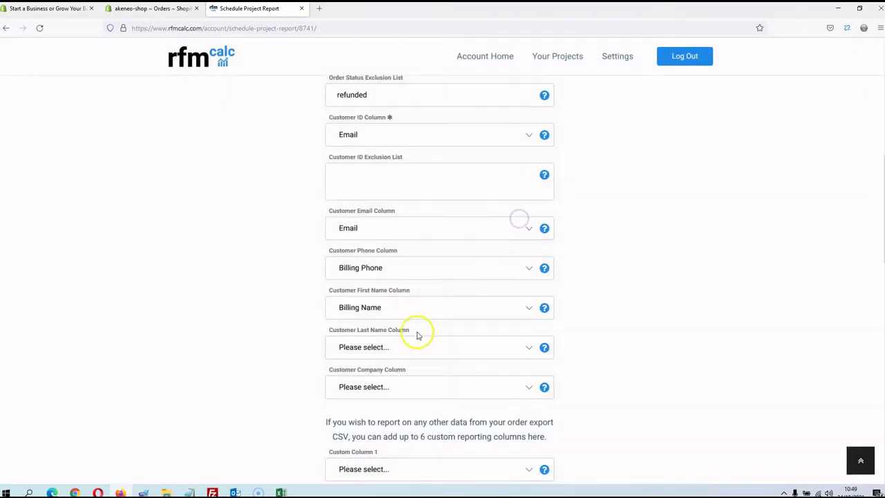
scroll(416, 336, "down", 1)
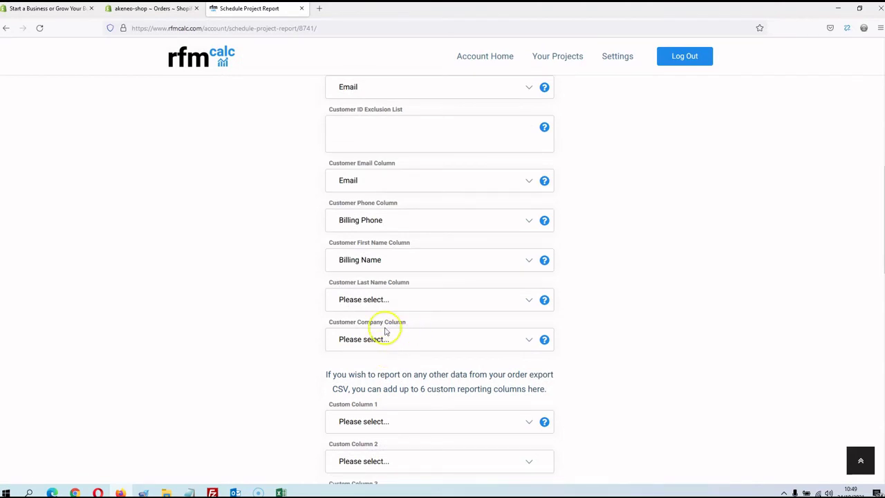
left_click(282, 492)
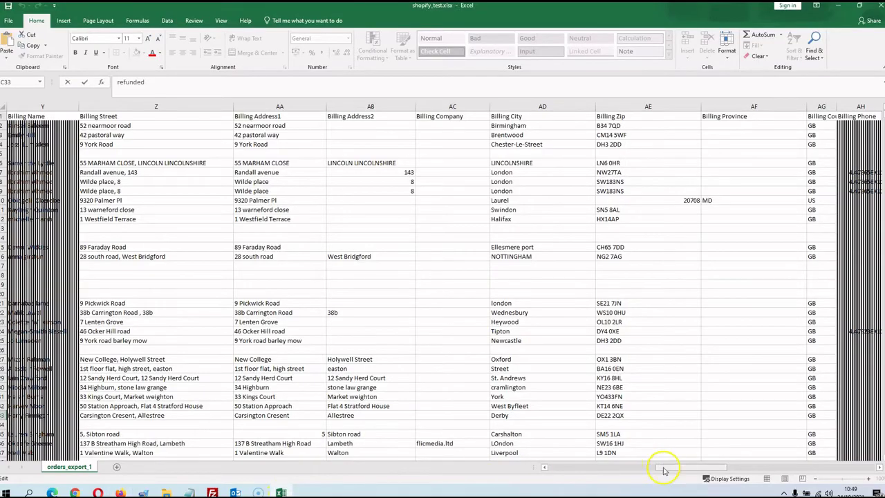
mouse_move(668, 468)
left_mouse_down()
mouse_move(695, 467)
mouse_move(677, 468)
left_mouse_up()
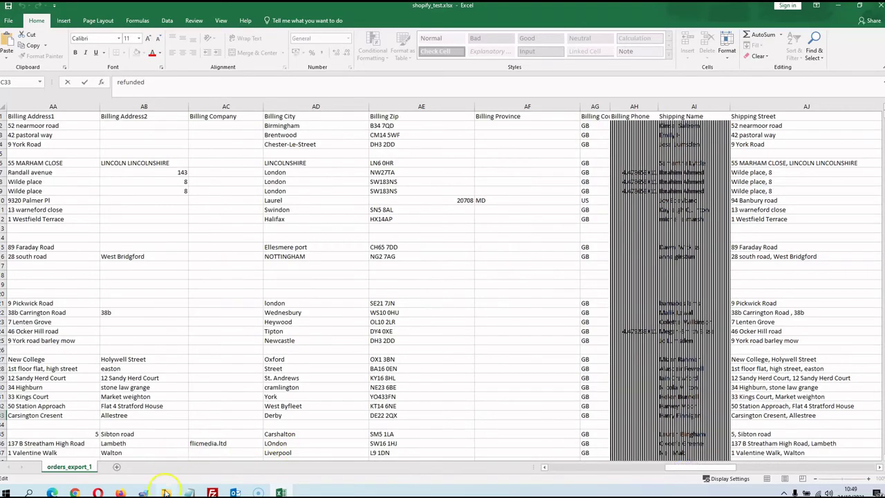
Set the Customer Company Column to Billing Company.
left_click(122, 492)
left_click(456, 340)
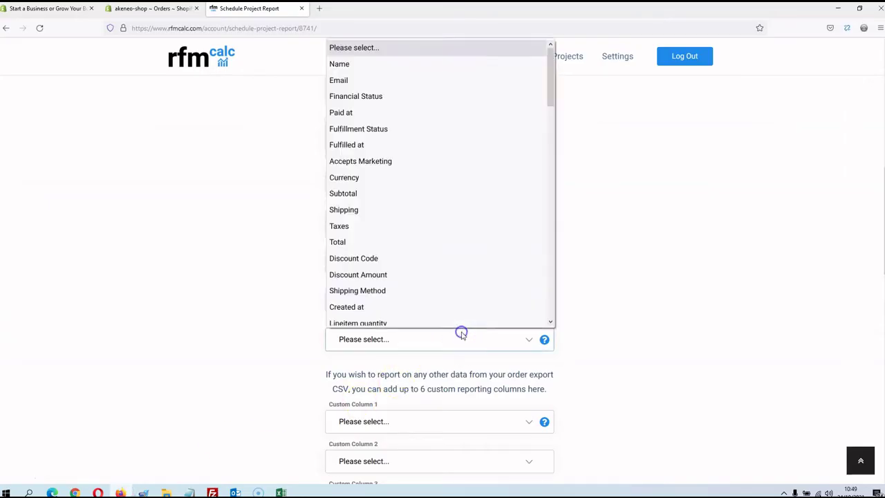
left_click_drag(549, 93, 547, 149)
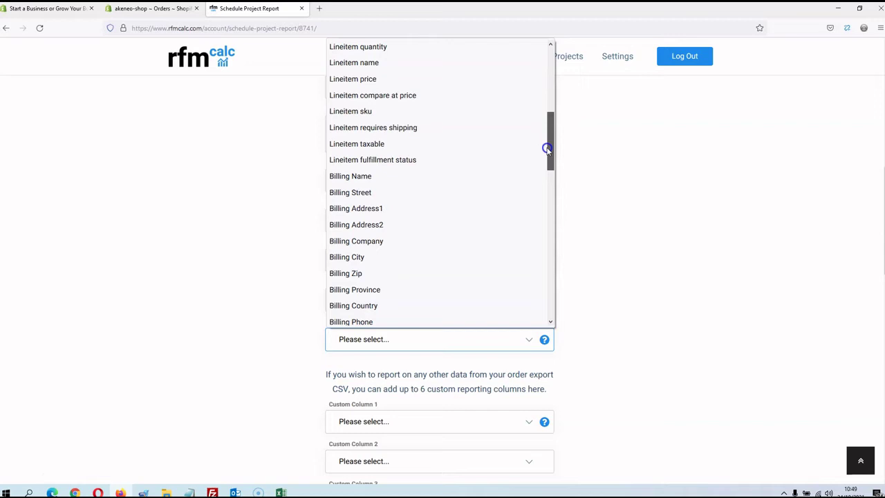
left_click(389, 242)
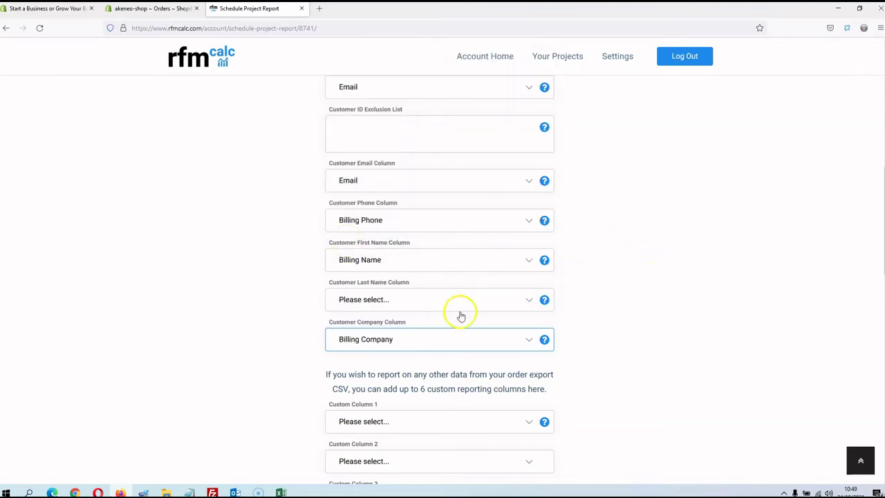
After reviewing the spreadsheet columns, set Custom Column 1 to Payment Method.
left_click(650, 240)
scroll(650, 241, "down", 2)
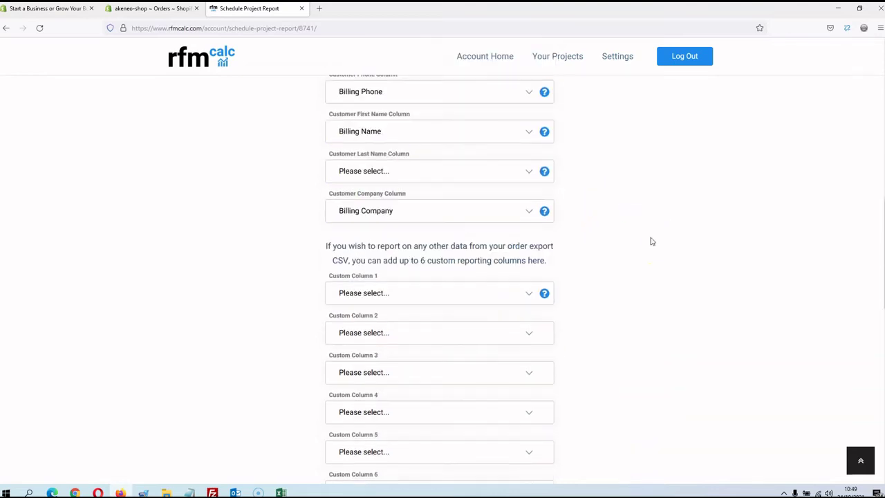
scroll(650, 241, "down", 2)
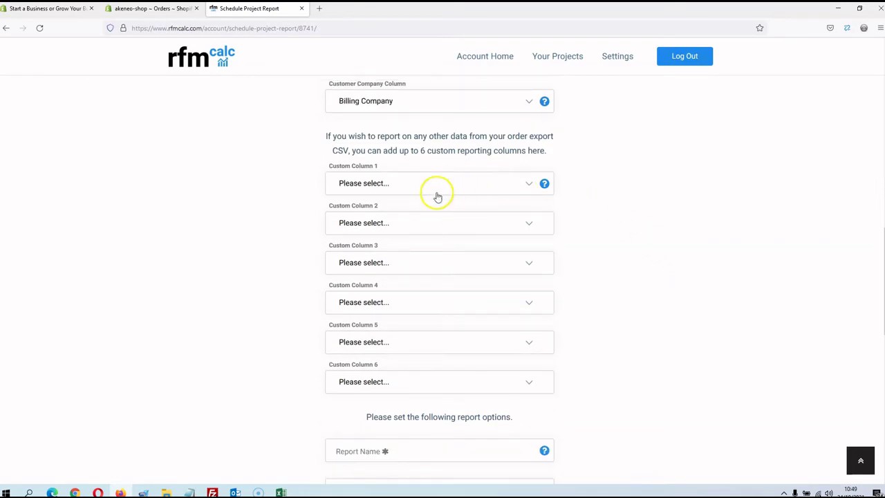
left_click(280, 492)
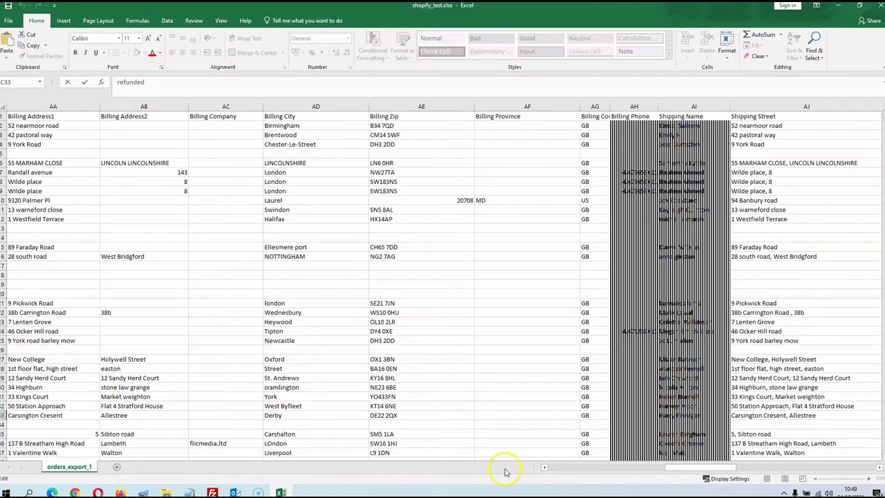
left_click_drag(708, 468, 772, 476)
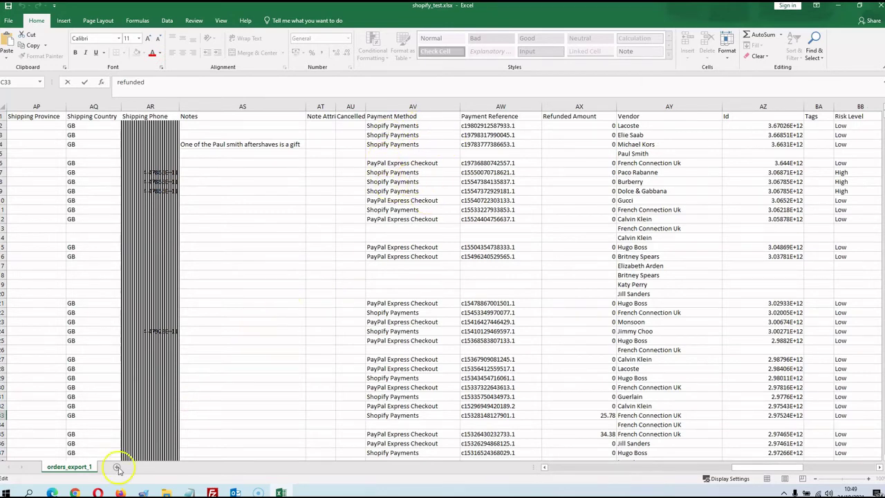
left_click(75, 492)
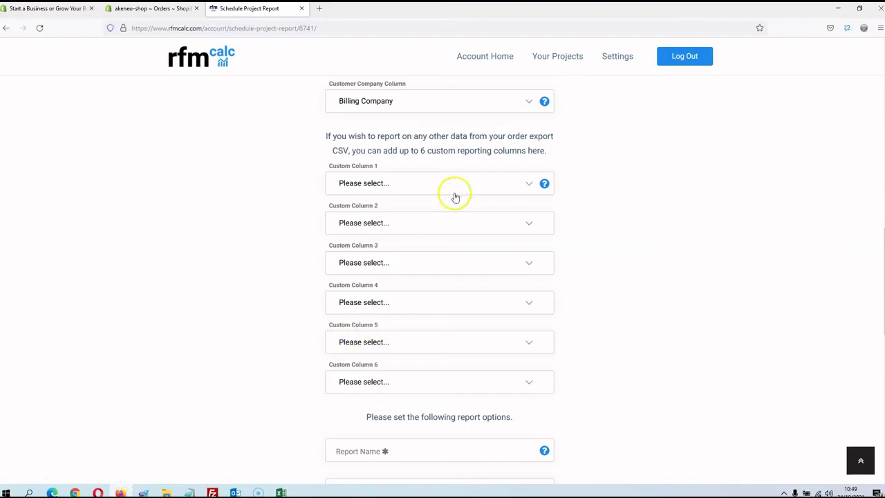
left_click(454, 184)
left_click_drag(551, 233, 543, 379)
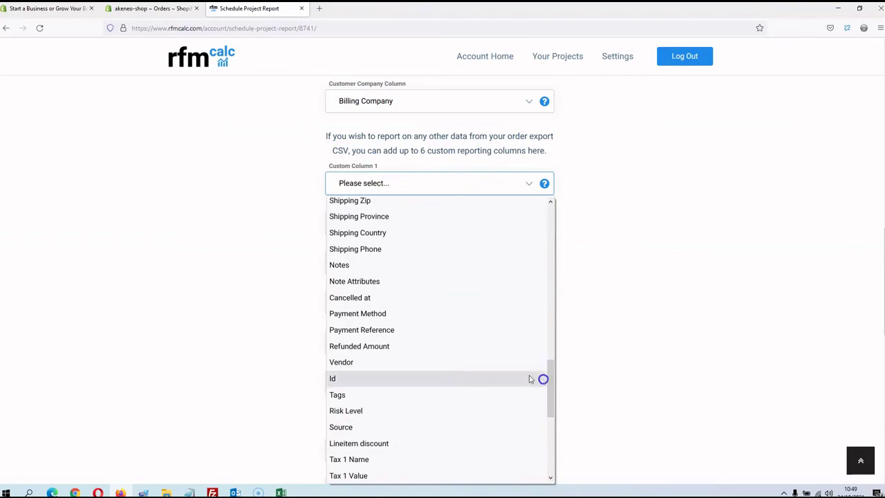
left_click(405, 320)
Review the remaining orders spreadsheet columns, then return to the report setup form.
left_click(280, 492)
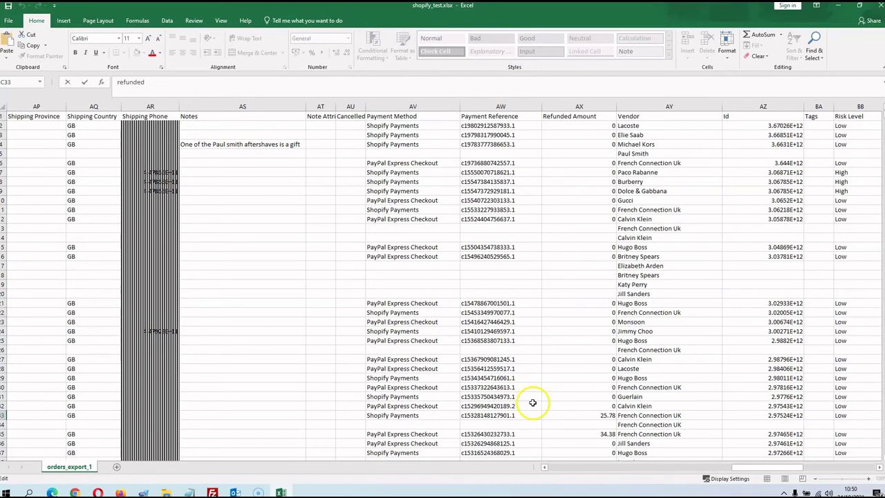
left_click_drag(760, 466, 798, 467)
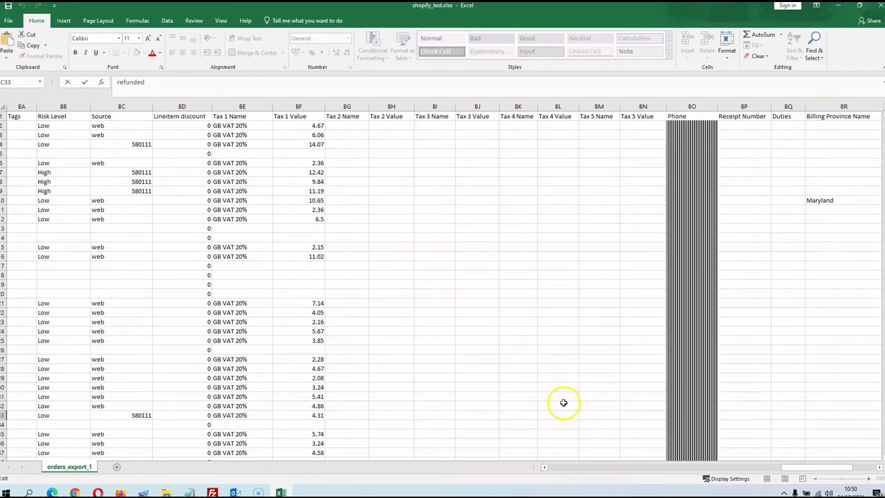
left_click_drag(792, 467, 729, 468)
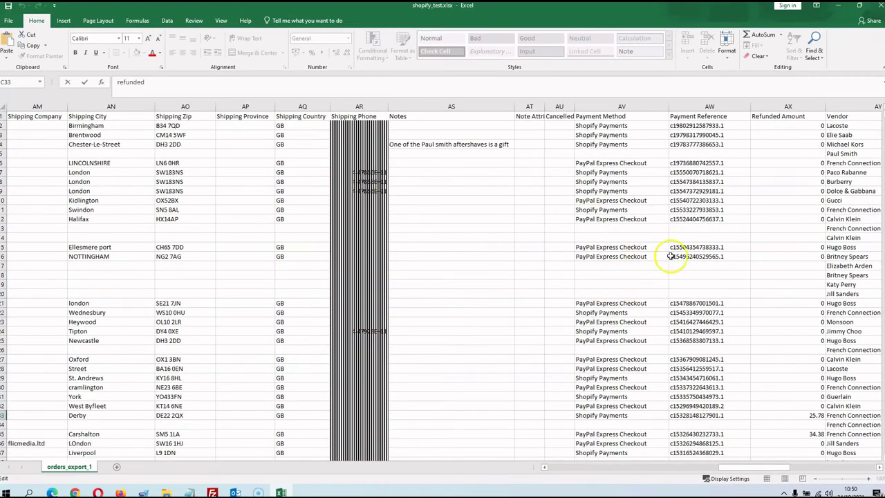
left_click(124, 492)
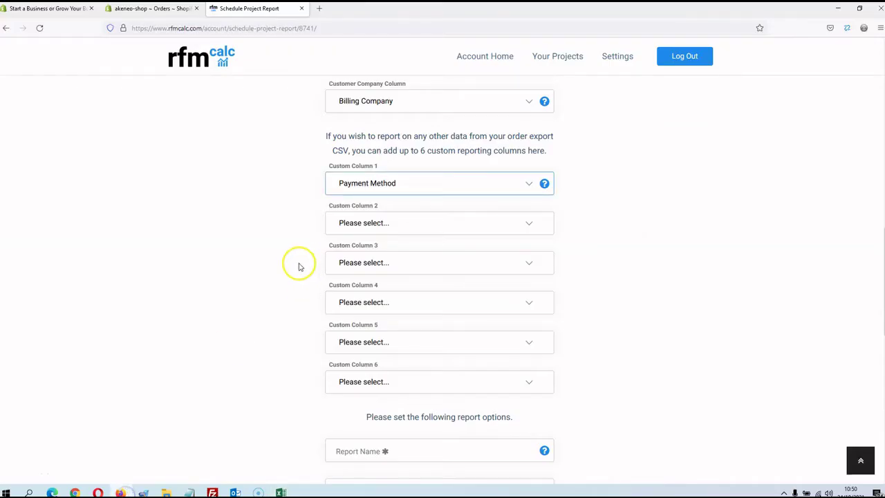
scroll(297, 262, "down", 3)
Enter 'Test Shopify 1' as the Report Name.
left_click(369, 357)
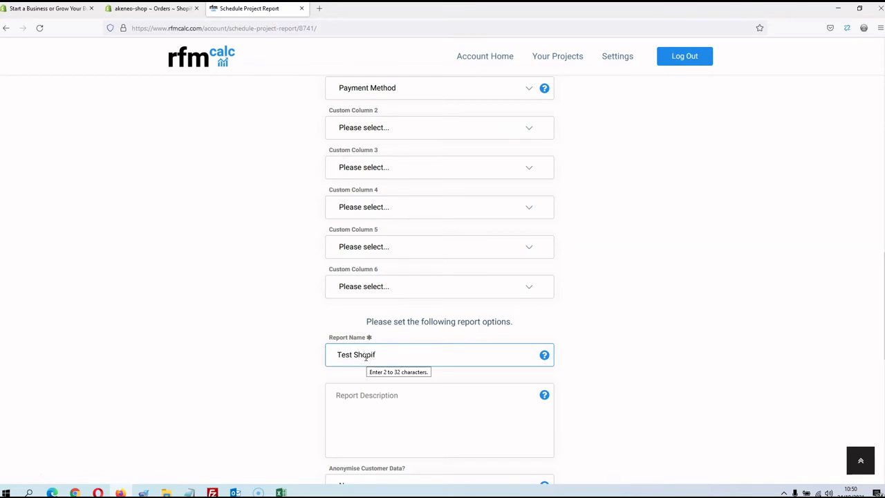
type("Test Shopify 1")
scroll(375, 362, "down", 3)
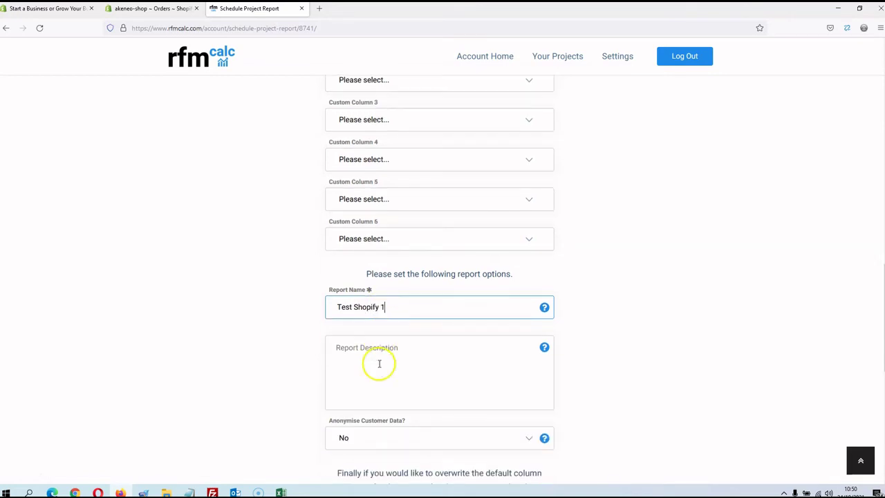
scroll(553, 346, "down", 3)
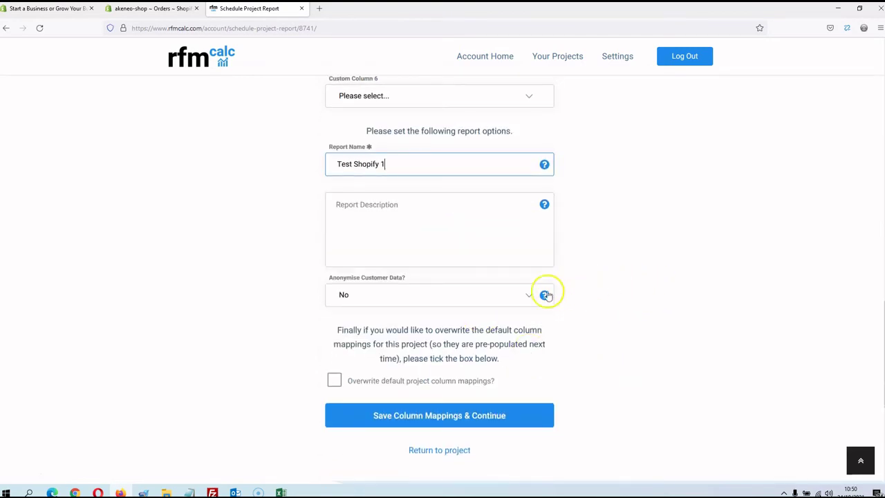
Keep Anonymise at No and tick Overwrite default project column mappings.
left_click(501, 300)
left_click(502, 301)
left_click(611, 301)
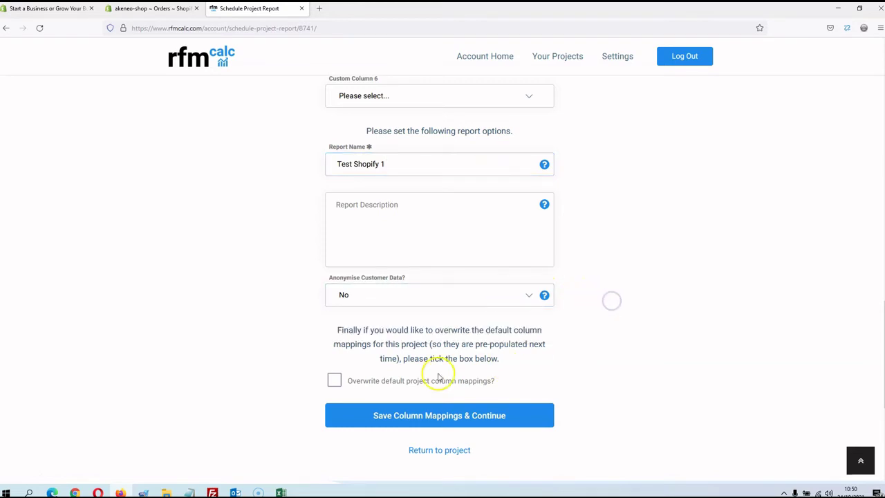
left_click(335, 382)
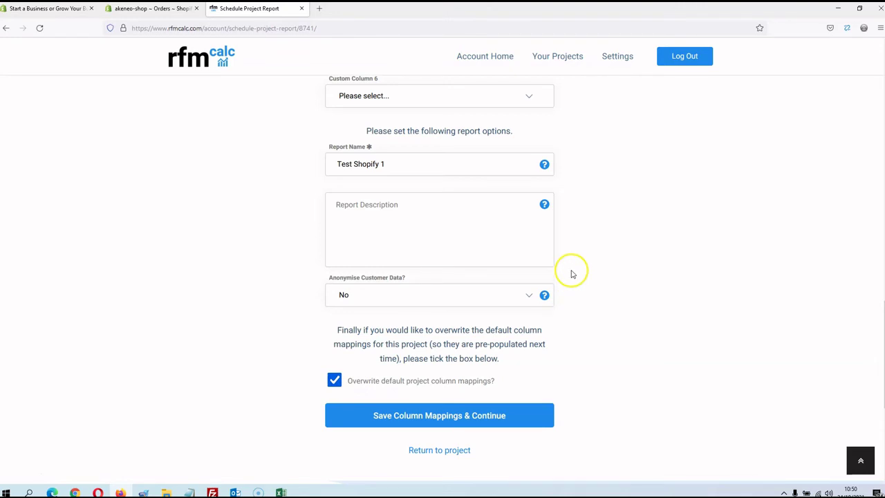
scroll(571, 291, "up", 12)
scroll(438, 214, "up", 3)
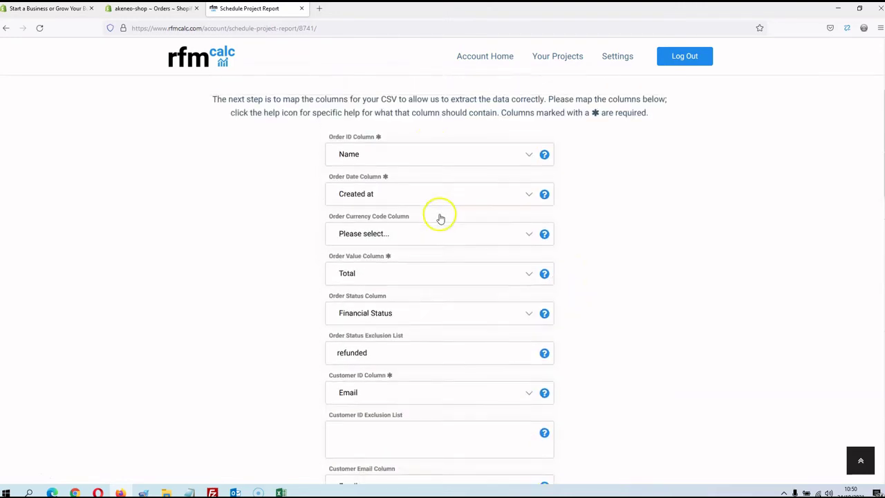
scroll(417, 255, "down", 2)
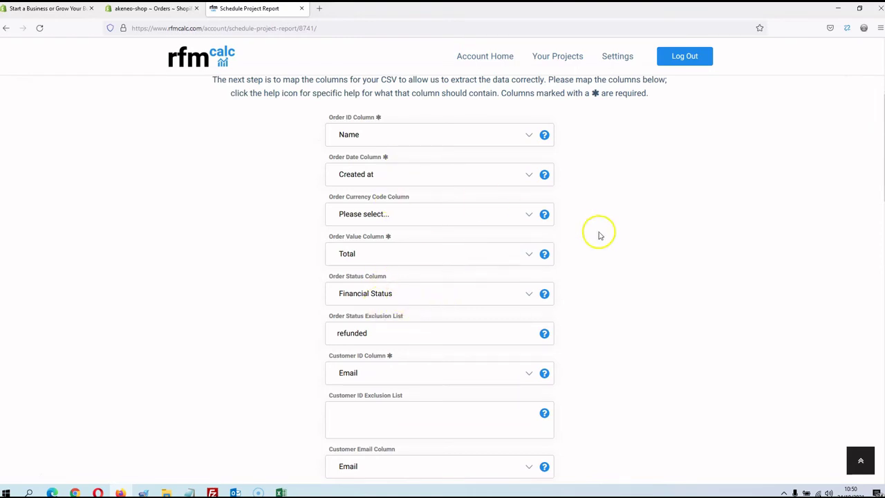
scroll(691, 276, "down", 12)
Scroll down to the Save Column Mappings & Continue button at the bottom of the form.
scroll(660, 272, "down", 3)
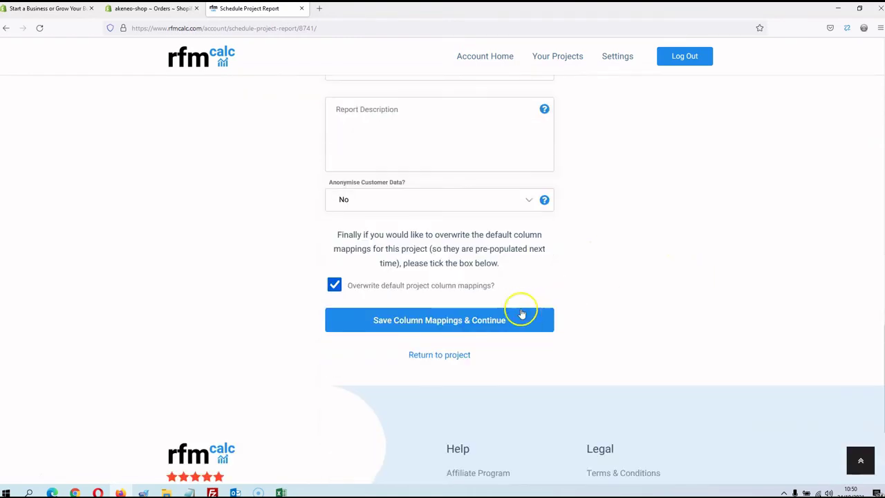